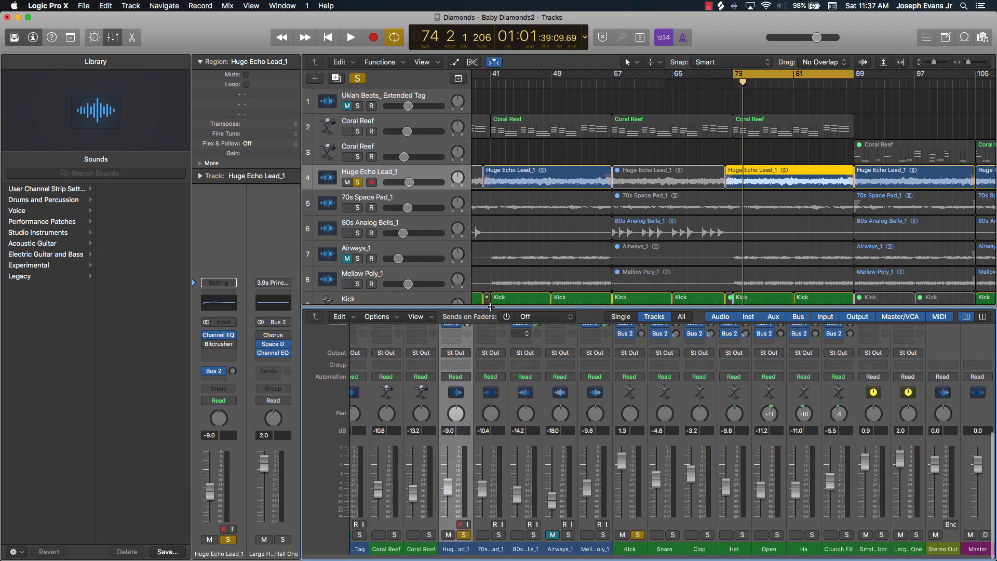
{"action": "scroll", "coordinate": [358, 253], "scroll_direction": "down", "scroll_amount": 3}
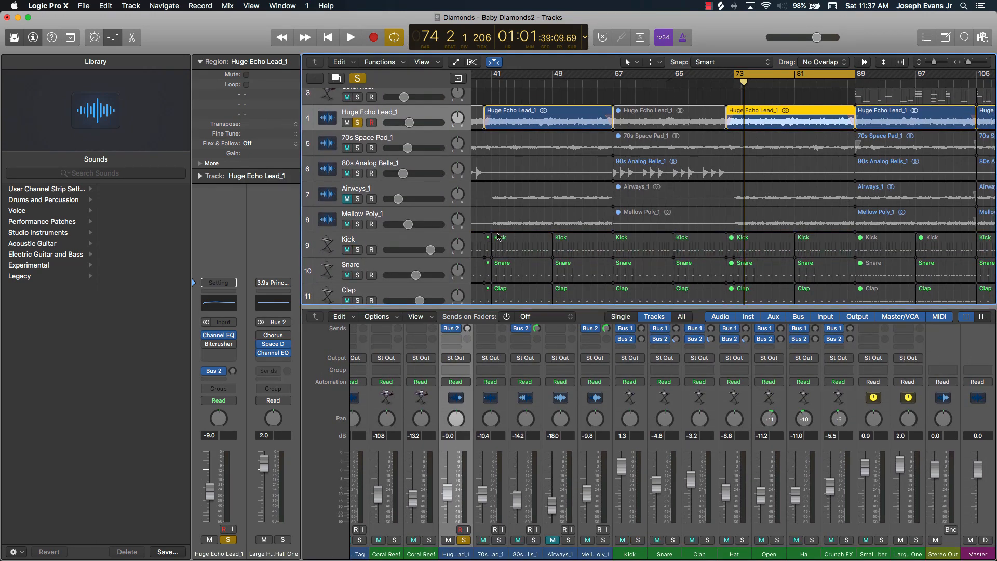
{"action": "scroll", "coordinate": [522, 233], "scroll_direction": "up", "scroll_amount": 3}
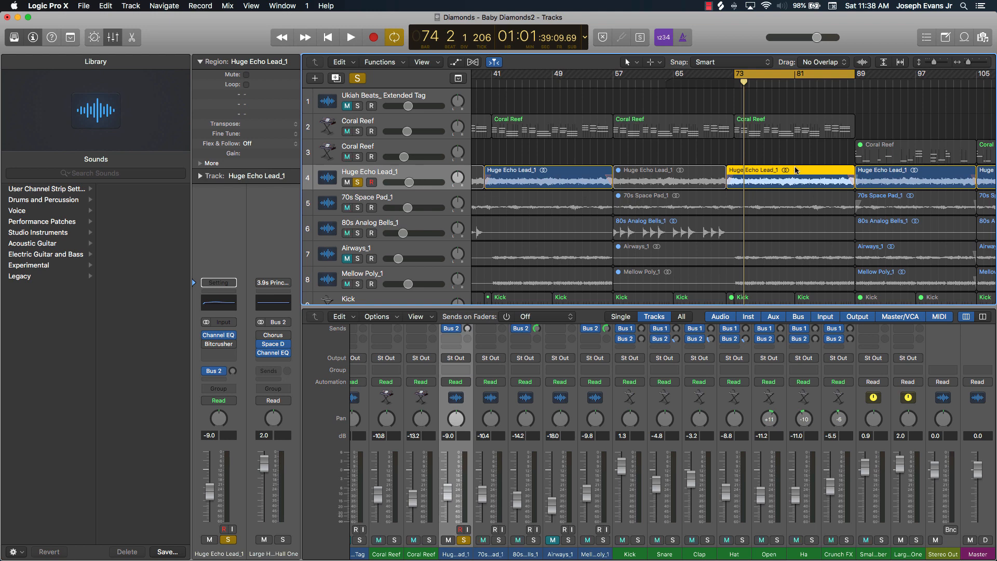
{"action": "scroll", "coordinate": [646, 221], "scroll_direction": "down", "scroll_amount": 5}
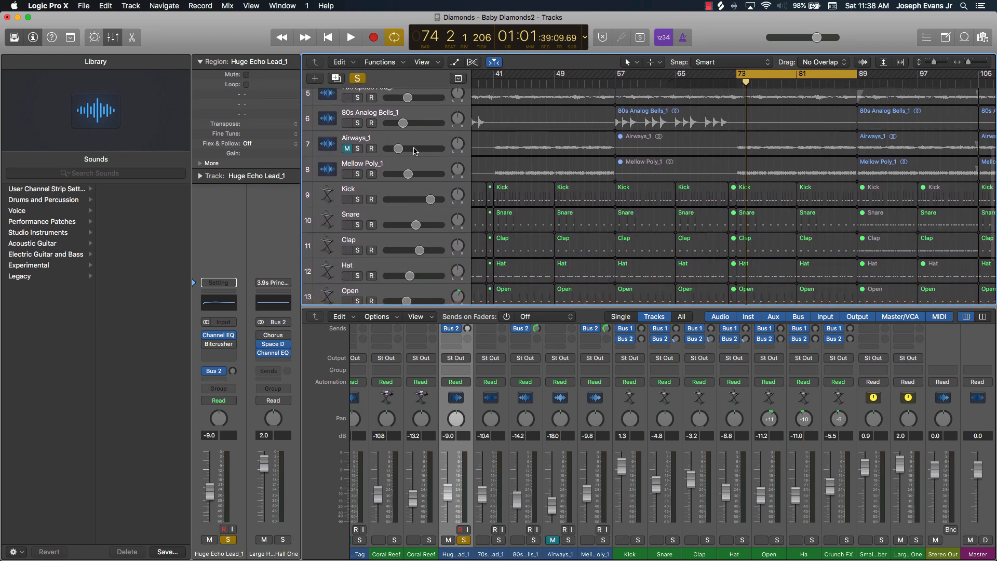
{"action": "scroll", "coordinate": [366, 297], "scroll_direction": "down", "scroll_amount": 2}
{"action": "scroll", "coordinate": [377, 276], "scroll_direction": "up", "scroll_amount": 3}
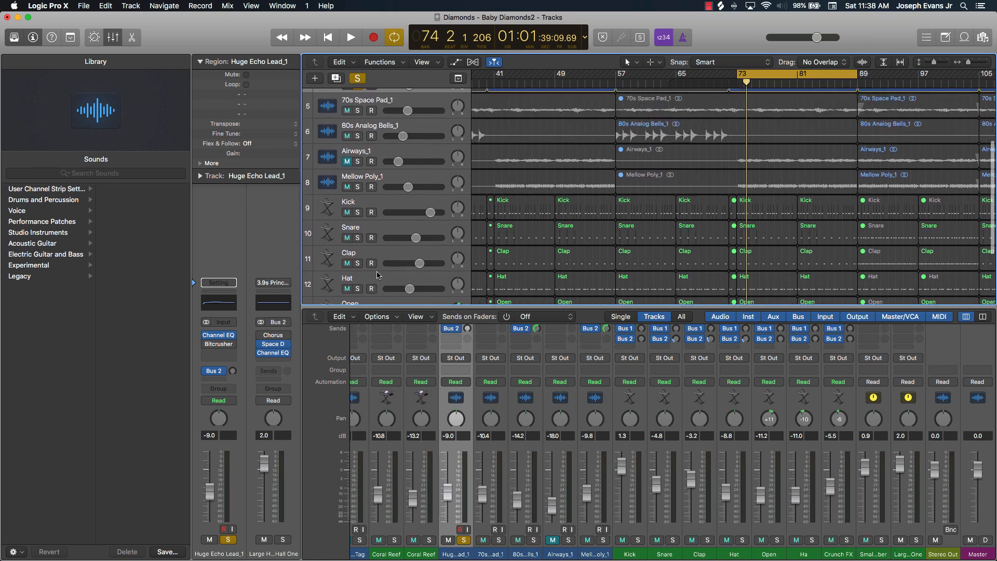
{"action": "scroll", "coordinate": [379, 260], "scroll_direction": "up", "scroll_amount": 2}
{"action": "scroll", "coordinate": [416, 187], "scroll_direction": "up", "scroll_amount": 2}
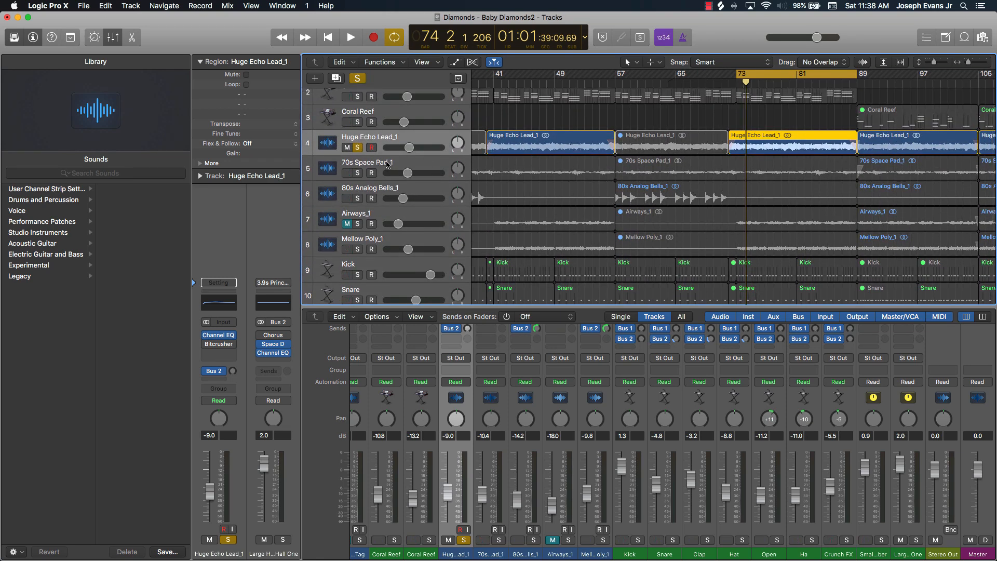
- Audition the soloed Huge Echo Lead_1 track and raise its volume to -4.9 dB during playback
{"action": "key", "text": "space"}
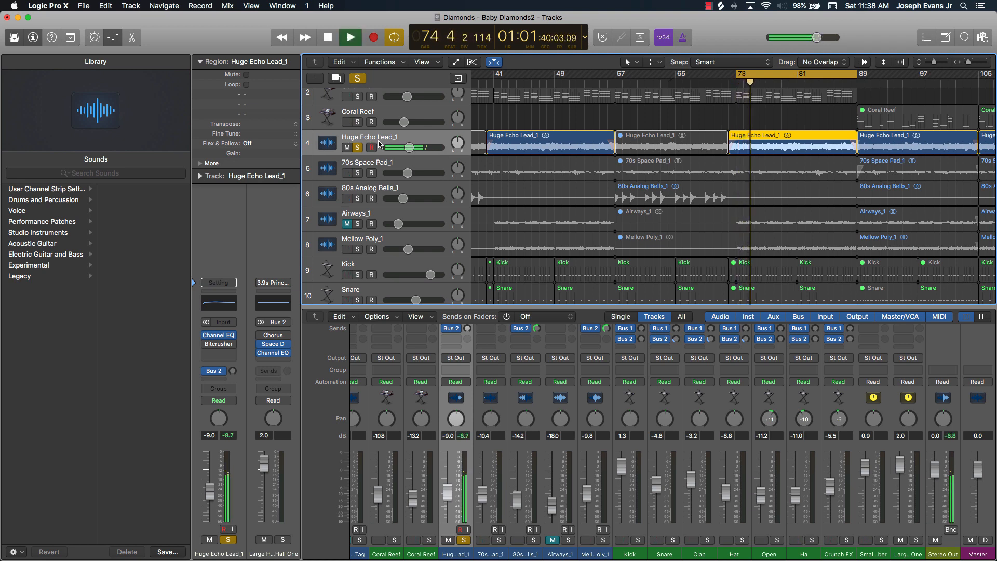
{"action": "left_click_drag", "start_coordinate": [404, 147], "coordinate": [416, 147]}
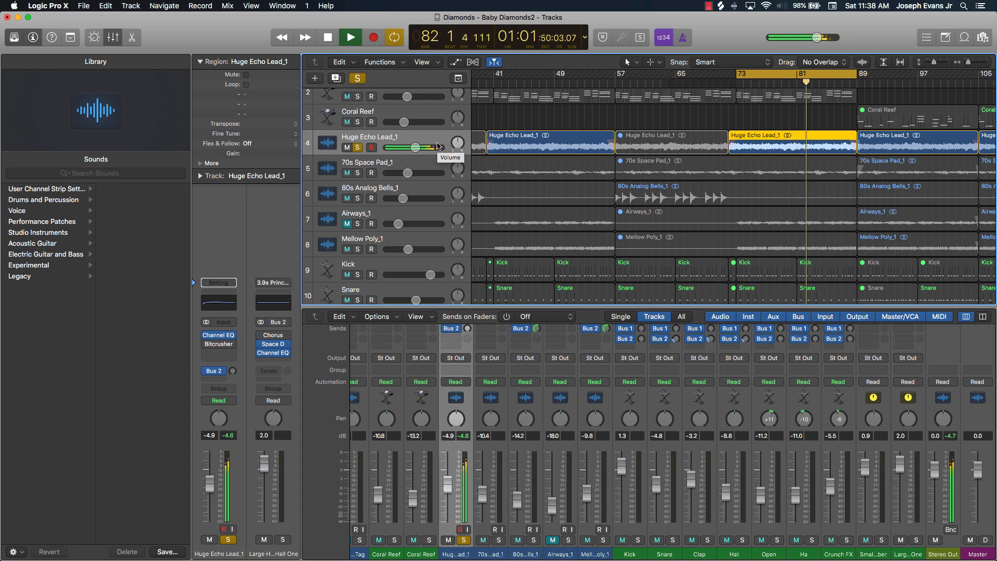
{"action": "key", "text": "space"}
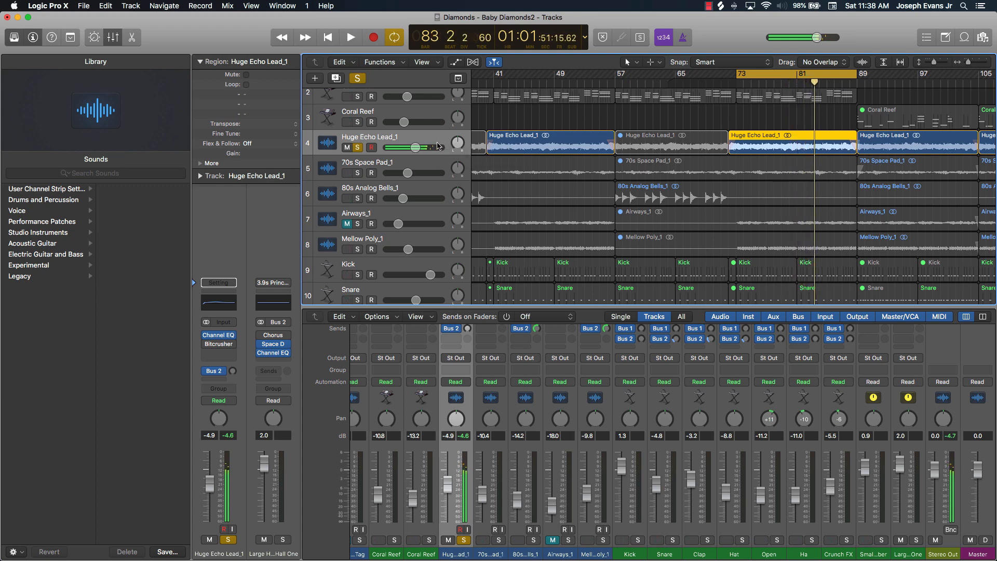
- Solo the Kick track instead of Huge Echo Lead_1, play the loop and lower the Kick's volume to 0.1 dB
{"action": "scroll", "coordinate": [399, 159], "scroll_direction": "down", "scroll_amount": 5}
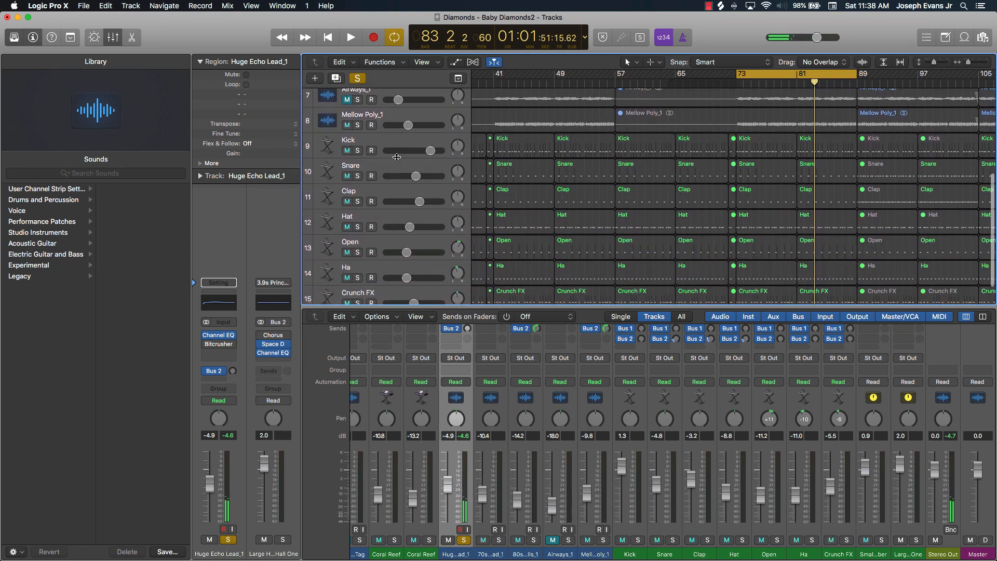
{"action": "left_click", "coordinate": [357, 150]}
{"action": "scroll", "coordinate": [356, 130], "scroll_direction": "up", "scroll_amount": 4}
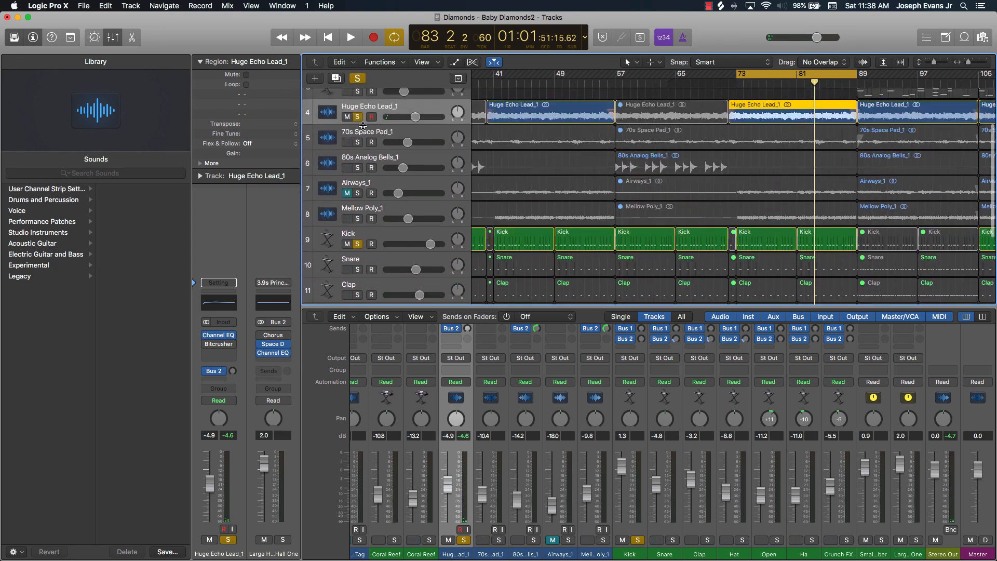
{"action": "left_click", "coordinate": [356, 116]}
{"action": "key", "text": "space"}
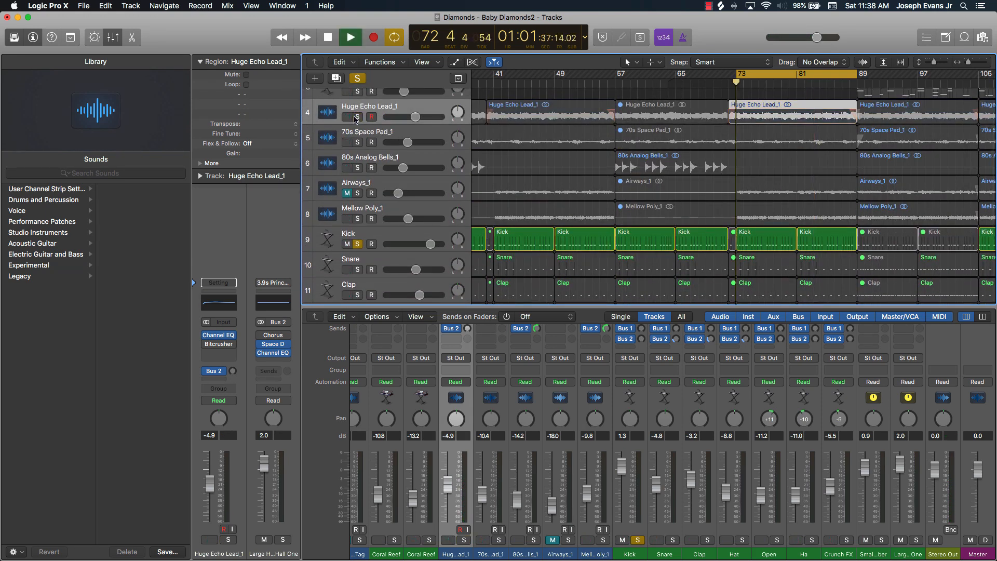
{"action": "left_click", "coordinate": [399, 235]}
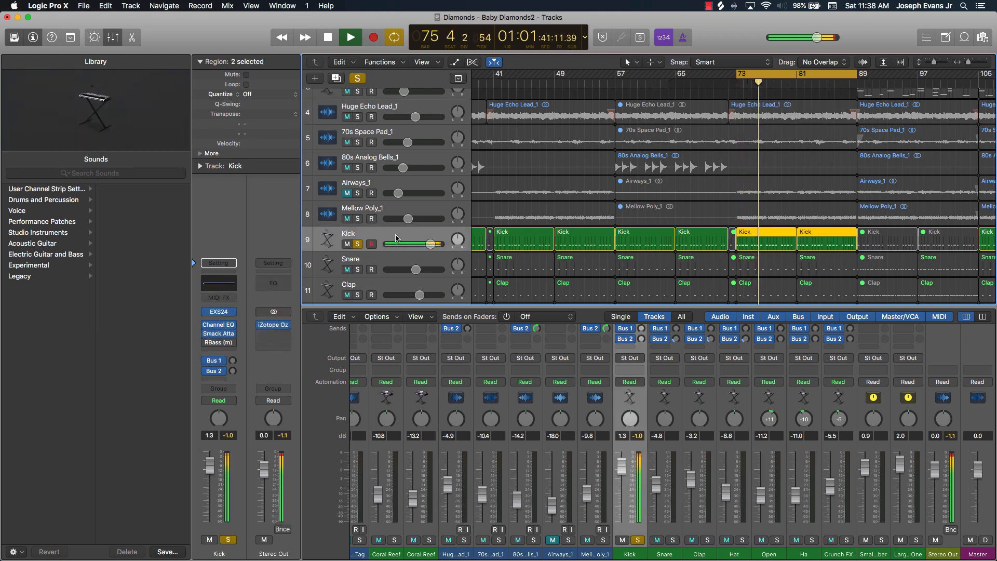
{"action": "left_click_drag", "start_coordinate": [622, 473], "coordinate": [623, 477]}
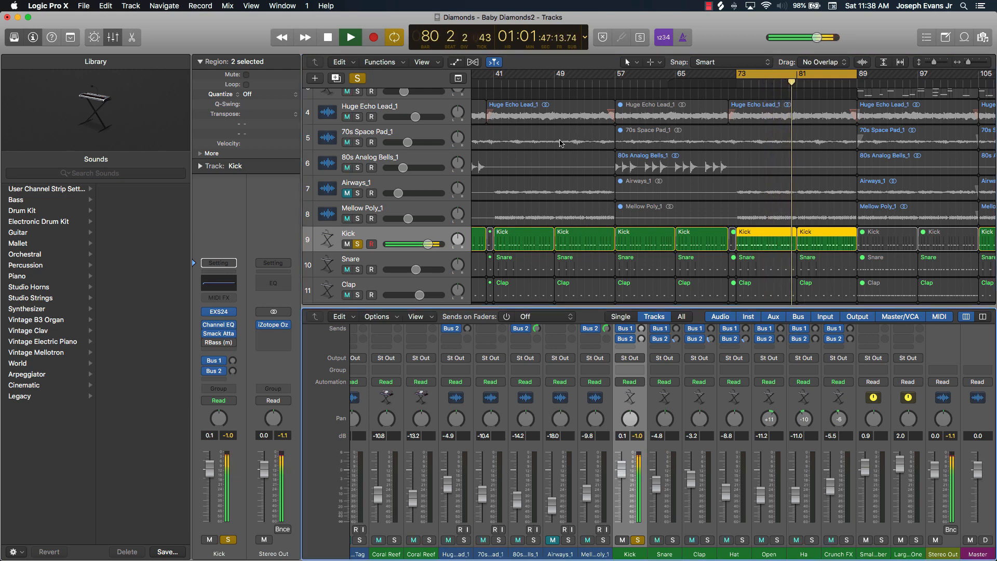
{"action": "key", "text": "space"}
- Solo Huge Echo Lead_1 together with the Kick and play both to hear how they interact
{"action": "scroll", "coordinate": [455, 155], "scroll_direction": "up", "scroll_amount": 2}
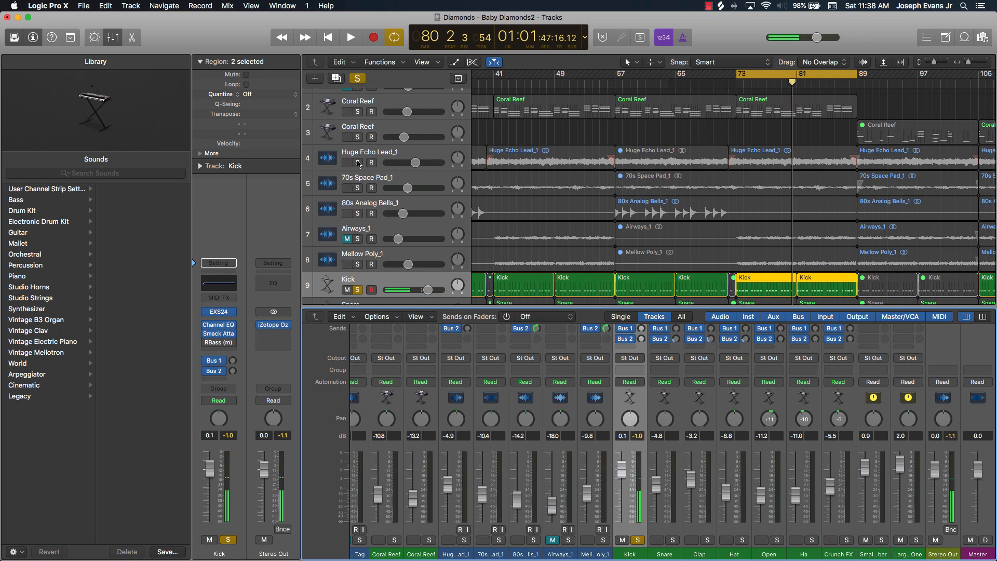
{"action": "left_click", "coordinate": [357, 163]}
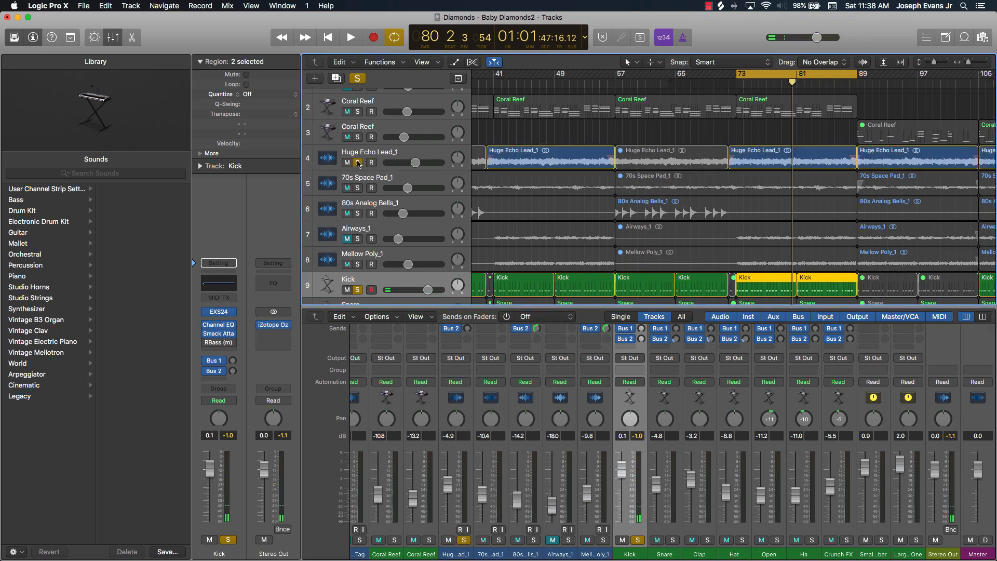
{"action": "key", "text": "space"}
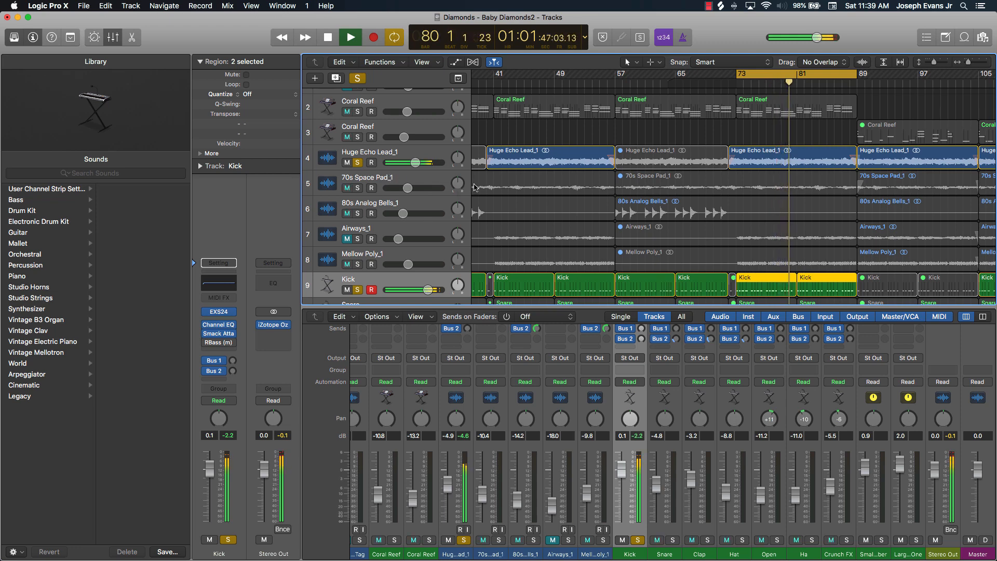
{"action": "key", "text": "space"}
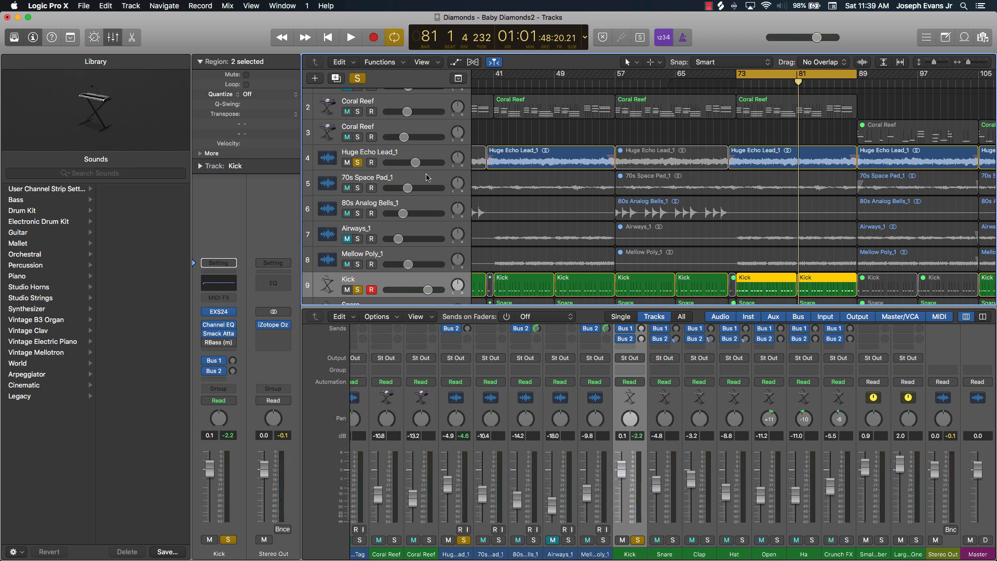
- Rename the Huge Echo Lead_1 track to Bass and clear the region selection
{"action": "left_click", "coordinate": [376, 154]}
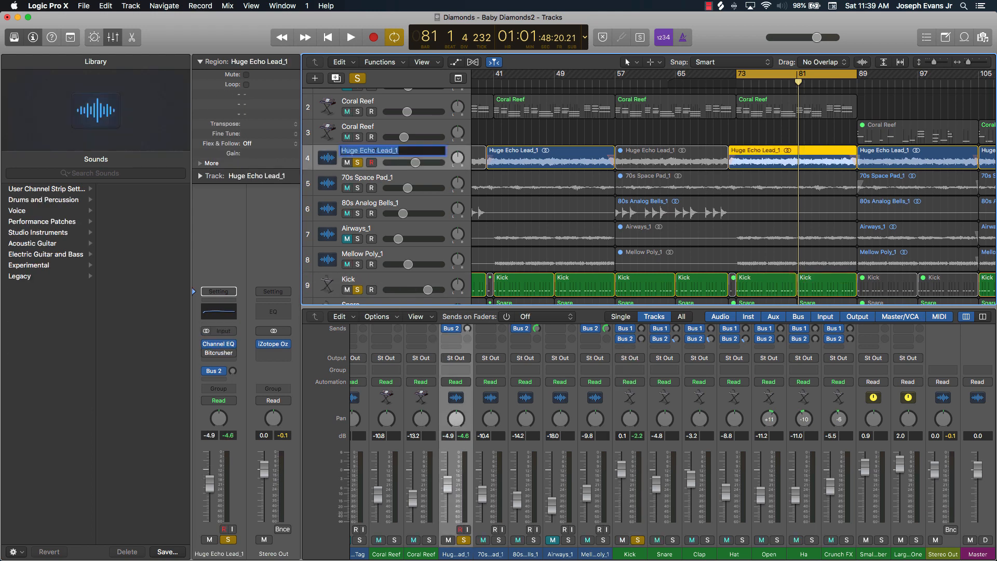
{"action": "double_click", "coordinate": [376, 155]}
{"action": "type", "text": "Bass"}
{"action": "key", "text": "Return"}
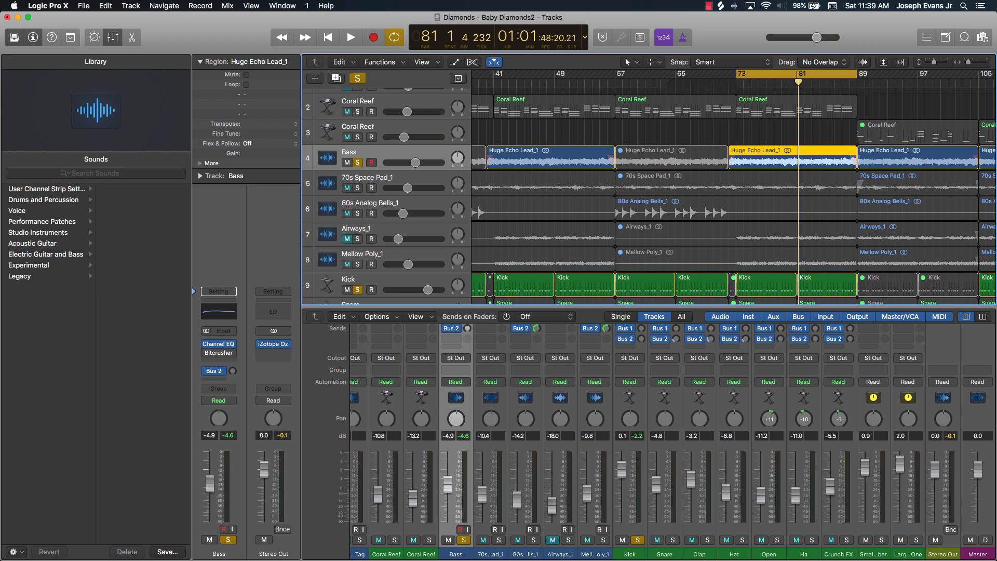
{"action": "left_click", "coordinate": [604, 133]}
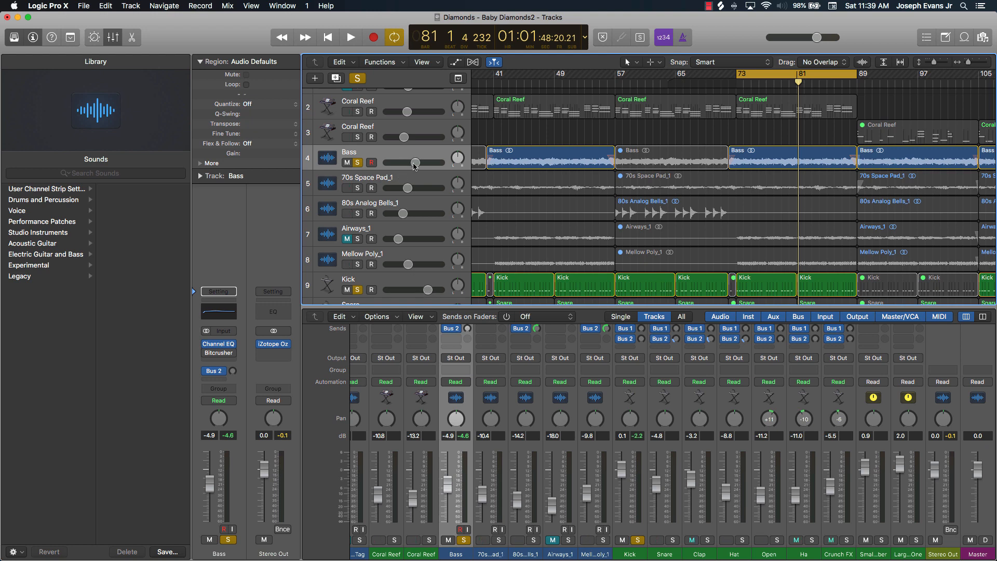
- Audition the Bass and Kick together at different Bass levels and settle the Bass track's volume at -6.6 dB
{"action": "left_click_drag", "start_coordinate": [415, 162], "coordinate": [405, 163]}
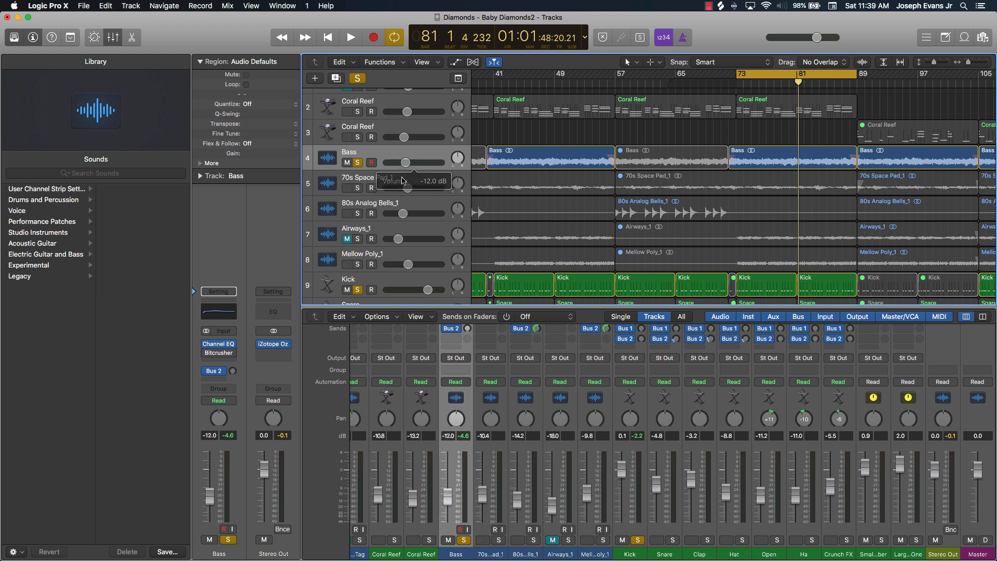
{"action": "key", "text": "space"}
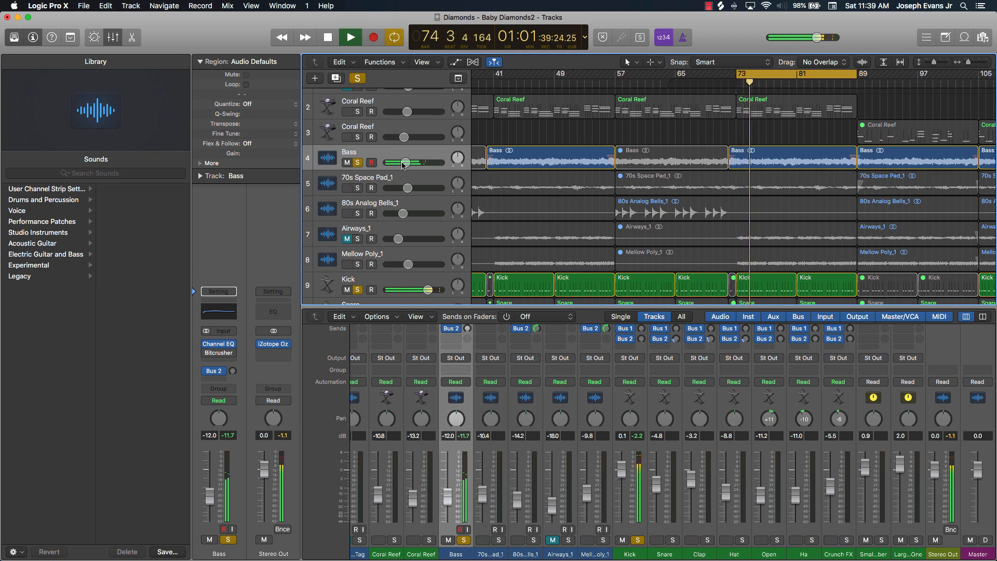
{"action": "left_click_drag", "start_coordinate": [405, 163], "coordinate": [410, 163]}
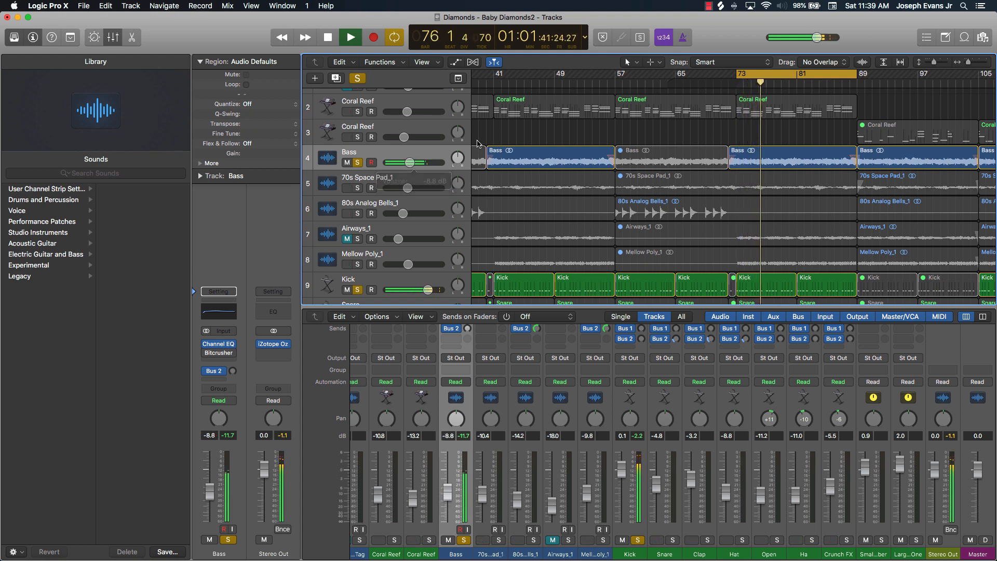
{"action": "key", "text": "space"}
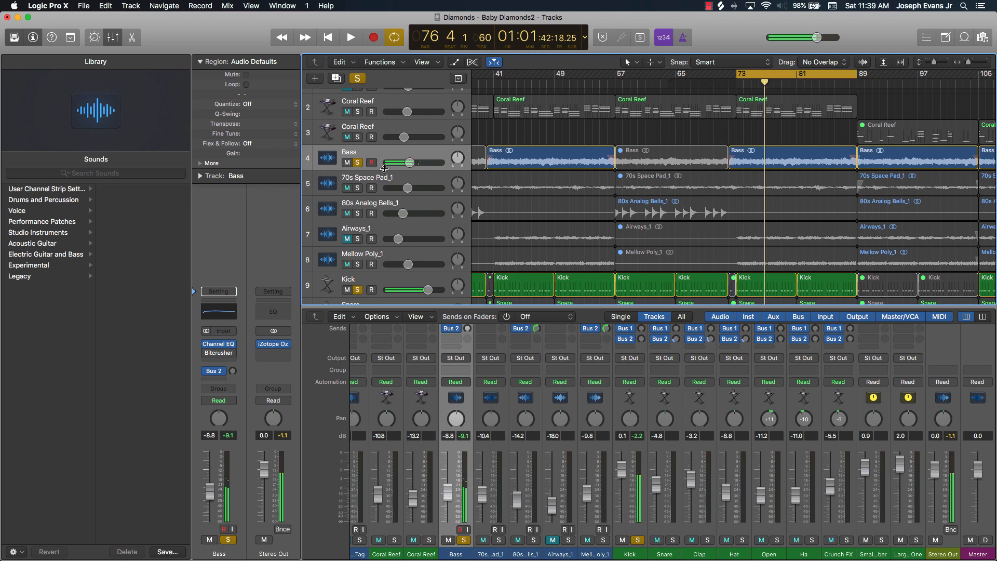
{"action": "left_click_drag", "start_coordinate": [411, 163], "coordinate": [413, 162]}
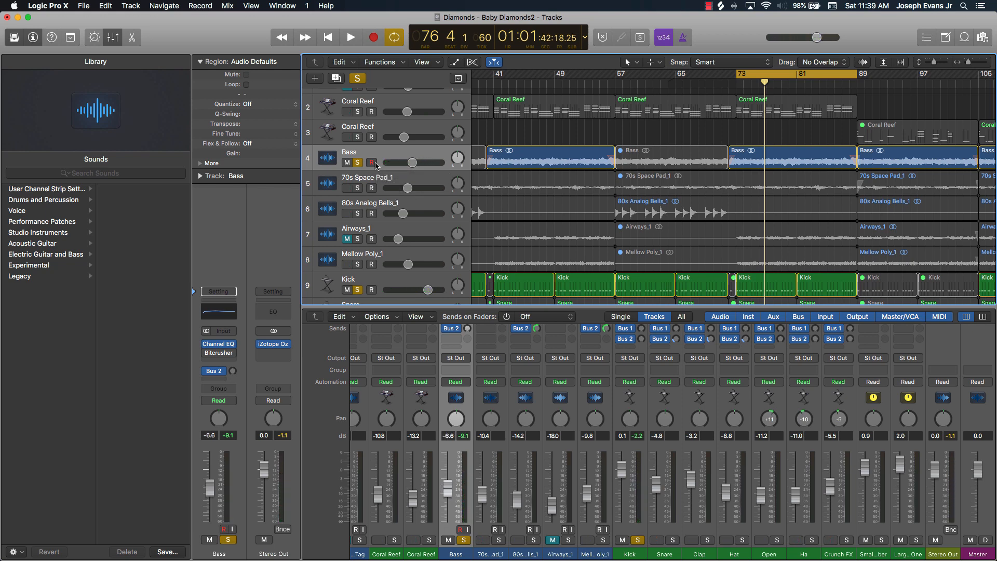
- Insert a Compressor on the Bass track after its Channel EQ and Bitcrusher
{"action": "scroll", "coordinate": [357, 158], "scroll_direction": "down", "scroll_amount": 1}
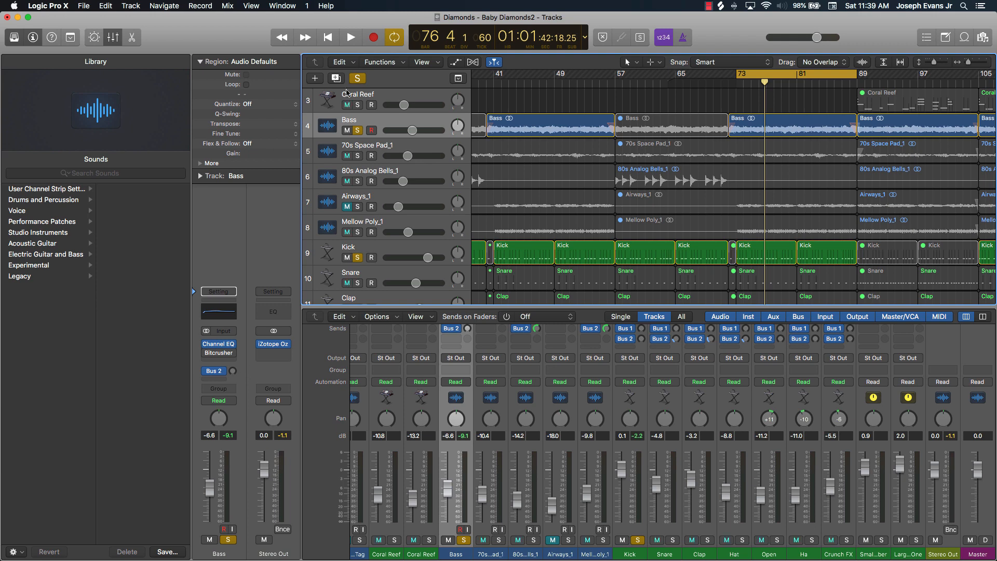
{"action": "left_click", "coordinate": [333, 126]}
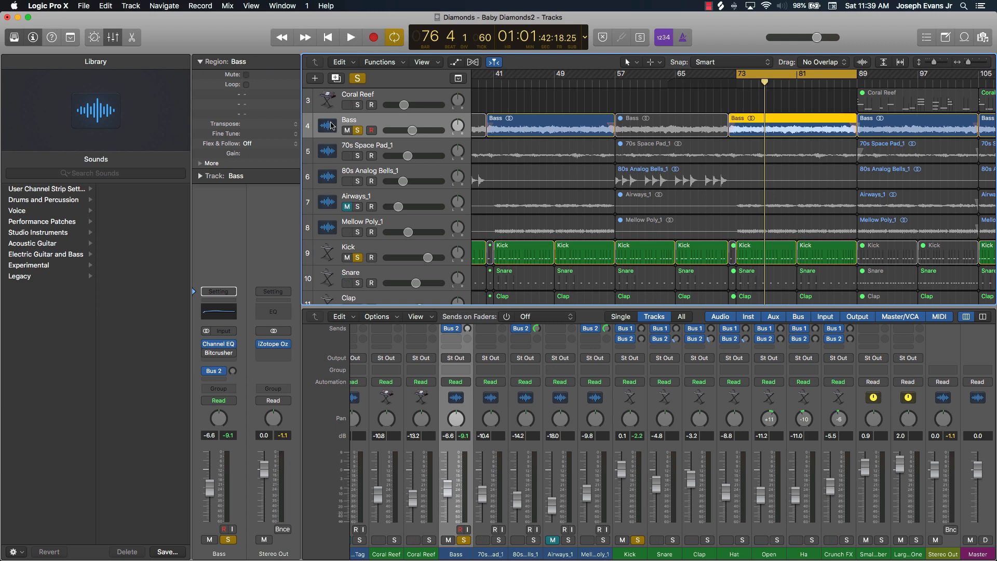
{"action": "left_click", "coordinate": [219, 362]}
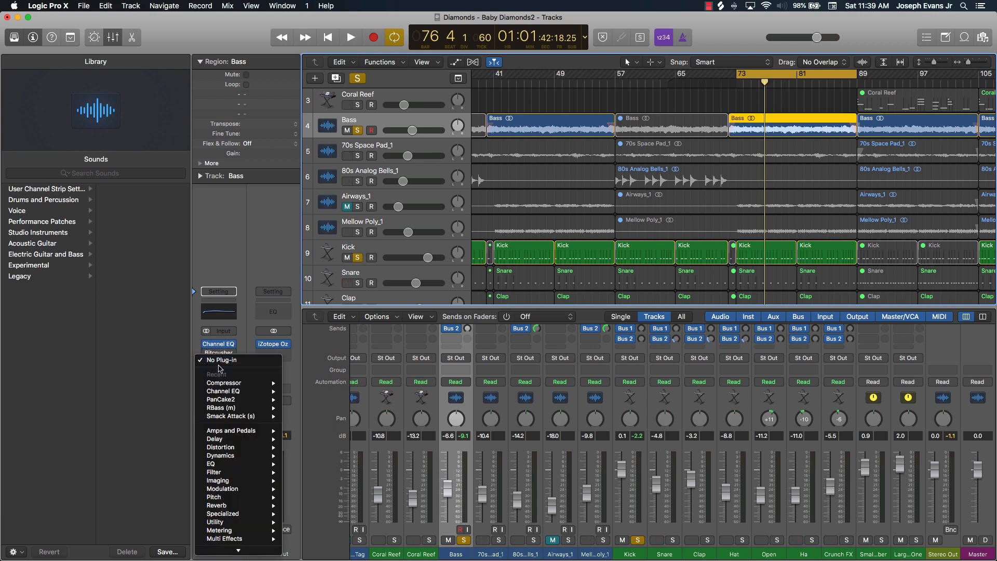
{"action": "mouse_move", "coordinate": [235, 386]}
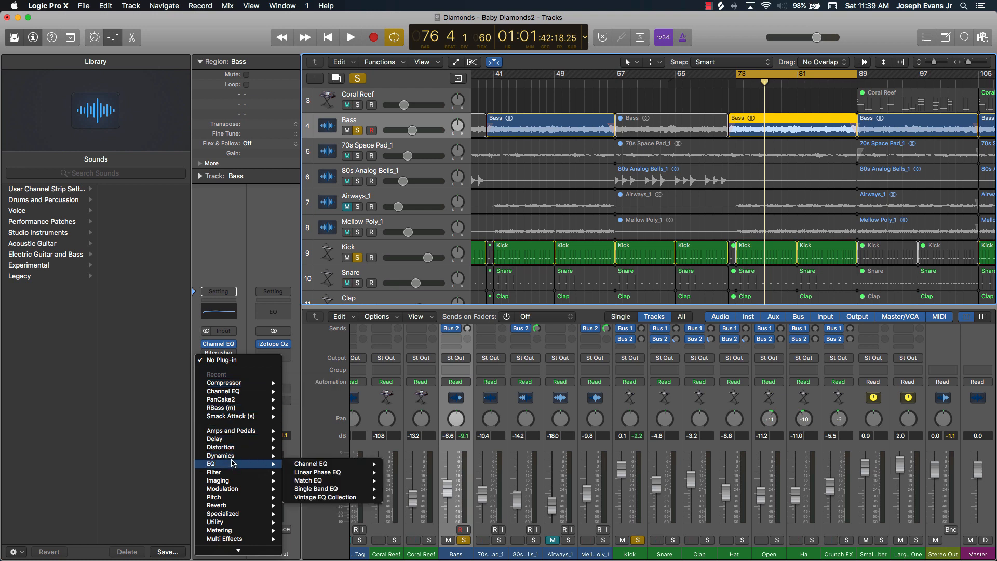
{"action": "mouse_move", "coordinate": [219, 456]}
{"action": "mouse_move", "coordinate": [319, 464]}
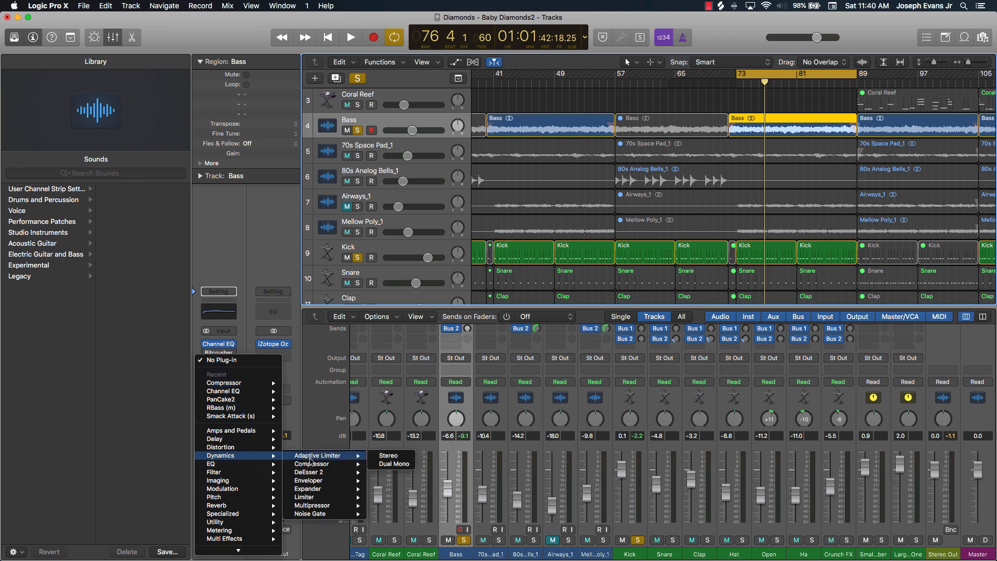
{"action": "left_click", "coordinate": [398, 466]}
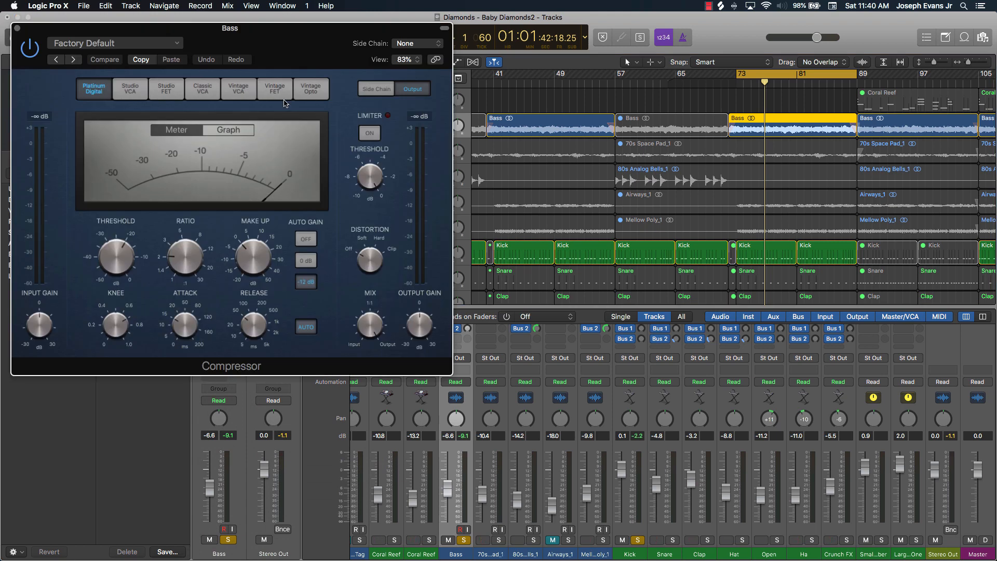
- Reposition the Bass Compressor's window and set its side chain source to the Kick (Inst 7)
{"action": "left_click_drag", "start_coordinate": [279, 34], "coordinate": [580, 153]}
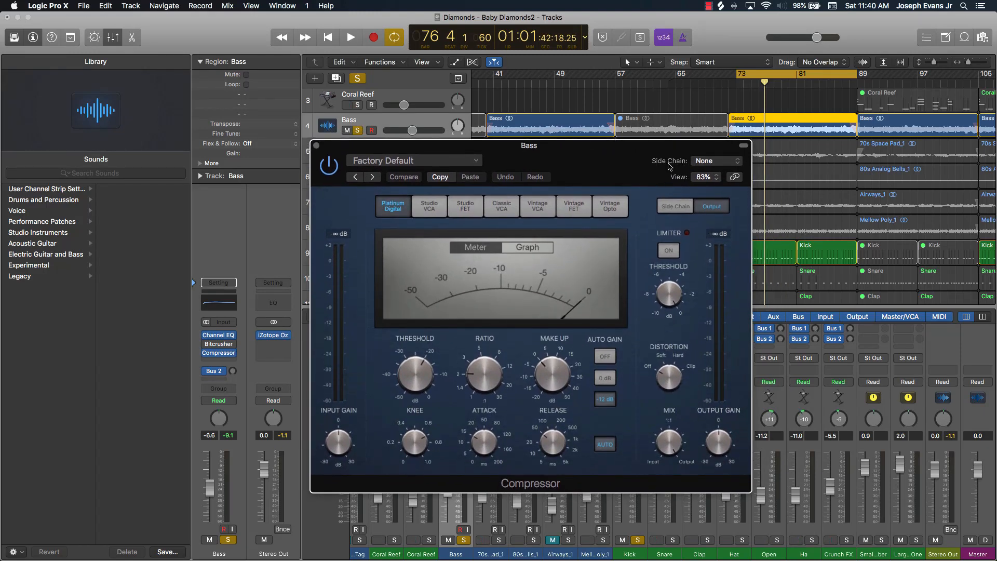
{"action": "left_click", "coordinate": [725, 163]}
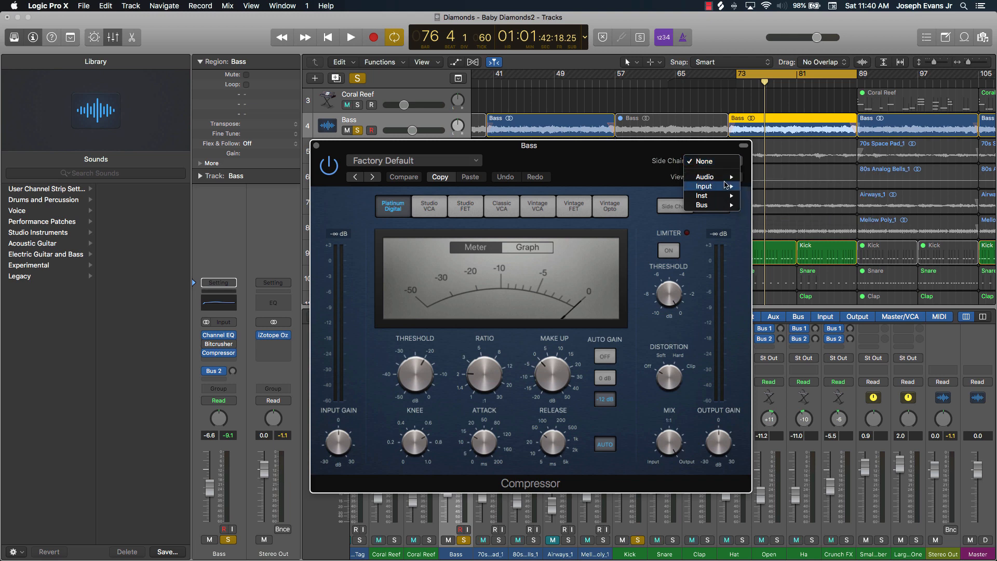
{"action": "mouse_move", "coordinate": [725, 184]}
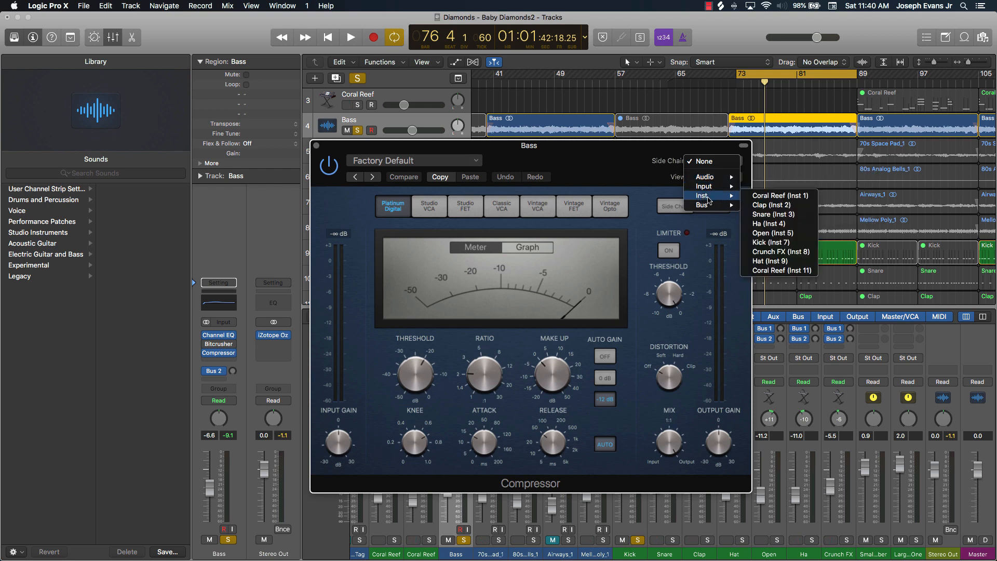
{"action": "left_click", "coordinate": [774, 243]}
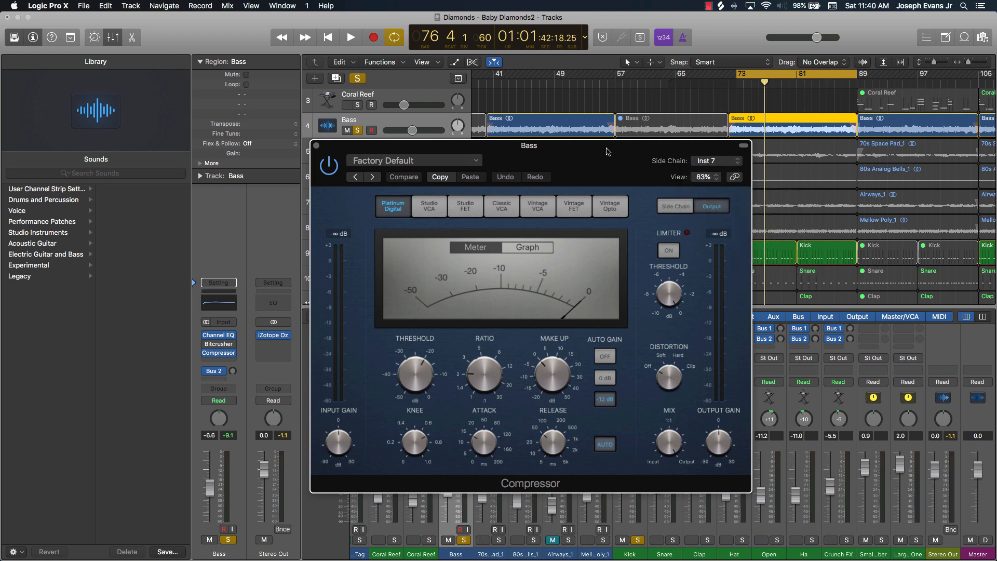
- Move the Bass Compressor's window up so it clears the Bass channel strip and the mixer faders
{"action": "left_click_drag", "start_coordinate": [606, 151], "coordinate": [804, 127]}
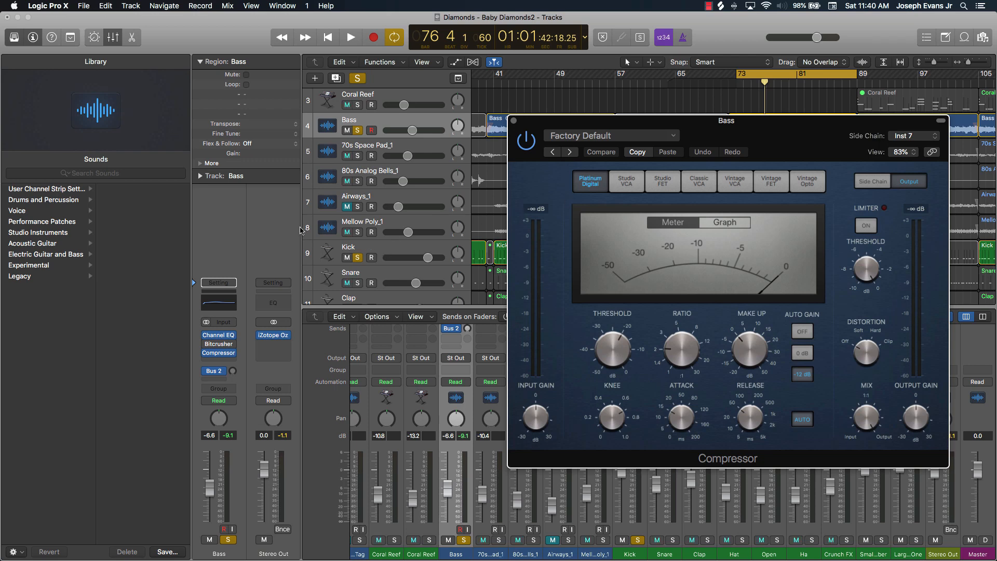
{"action": "left_click_drag", "start_coordinate": [784, 136], "coordinate": [500, 100]}
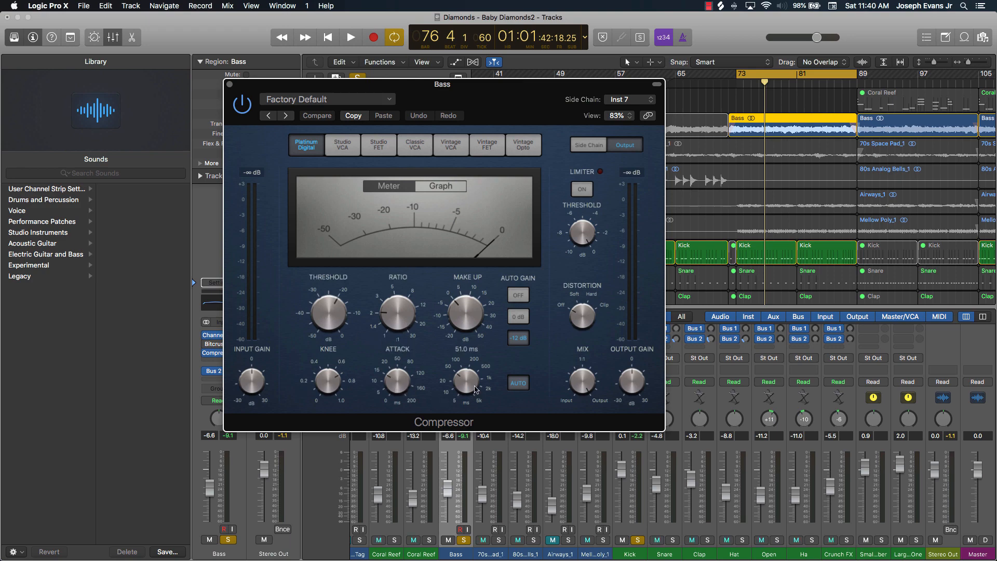
{"action": "left_click_drag", "start_coordinate": [545, 108], "coordinate": [594, 79]}
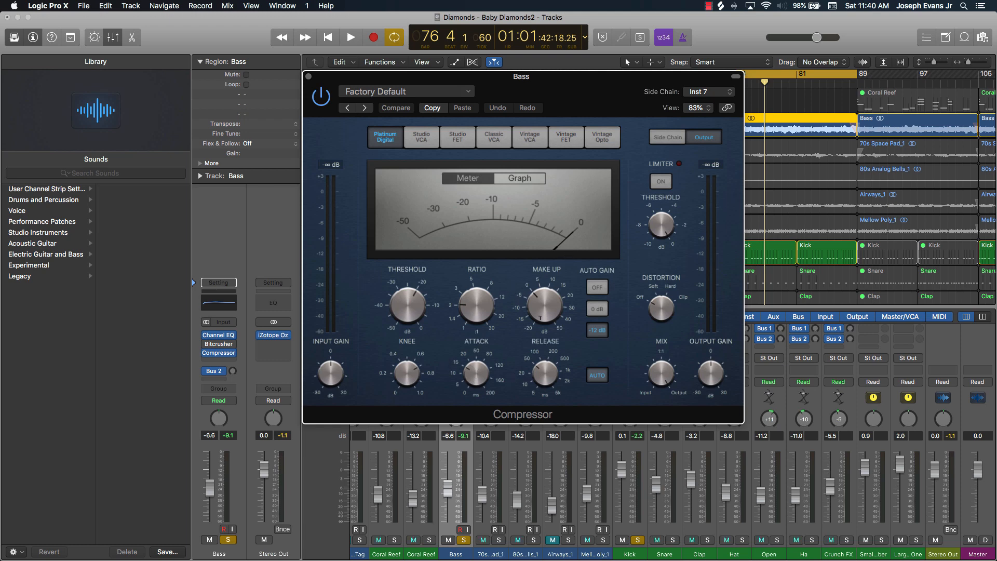
- Try out different attack and release times on the Bass Compressor
{"action": "left_click_drag", "start_coordinate": [471, 375], "coordinate": [472, 384]}
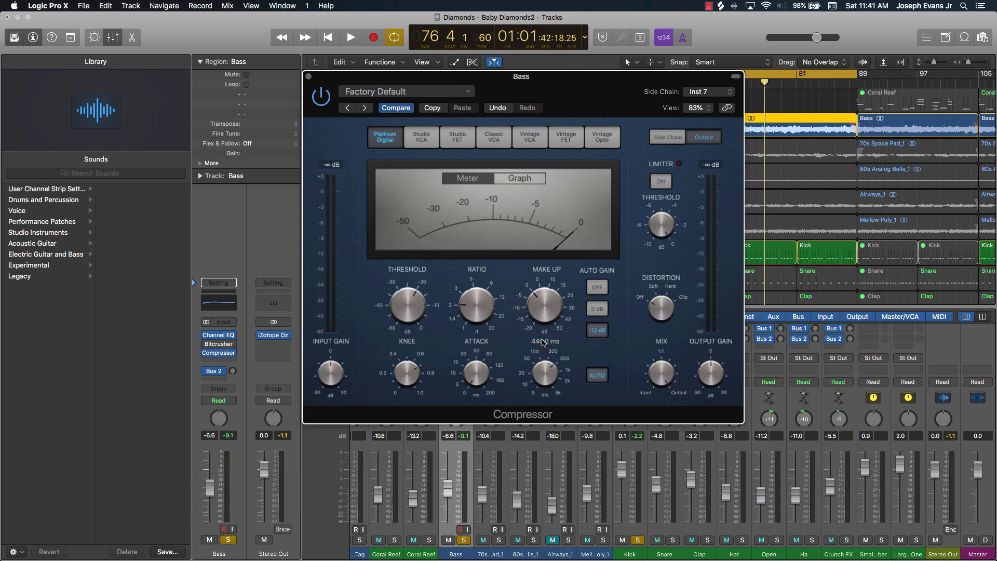
{"action": "left_click_drag", "start_coordinate": [543, 340], "coordinate": [545, 396]}
{"action": "left_click_drag", "start_coordinate": [549, 360], "coordinate": [548, 357]}
{"action": "left_click_drag", "start_coordinate": [545, 398], "coordinate": [552, 423]}
- Put the Bass Compressor in a neutral state with threshold at 0 dB, ratio at 1:1 and attack at 59 ms
{"action": "mouse_move", "coordinate": [411, 306]}
{"action": "left_click_drag", "start_coordinate": [407, 304], "coordinate": [407, 365]}
{"action": "left_click_drag", "start_coordinate": [417, 328], "coordinate": [417, 331]}
{"action": "left_click_drag", "start_coordinate": [477, 305], "coordinate": [482, 261]}
{"action": "mouse_move", "coordinate": [408, 304]}
{"action": "left_mouse_down"}
{"action": "mouse_move", "coordinate": [406, 316]}
{"action": "mouse_move", "coordinate": [416, 299]}
{"action": "left_mouse_up"}
{"action": "left_click_drag", "start_coordinate": [486, 349], "coordinate": [474, 336]}
{"action": "left_click_drag", "start_coordinate": [477, 373], "coordinate": [465, 335]}
{"action": "left_click_drag", "start_coordinate": [544, 382], "coordinate": [544, 351]}
{"action": "left_click_drag", "start_coordinate": [469, 300], "coordinate": [457, 351]}
- Audition the Bass and Kick with the neutral Compressor, raising its ratio to 2.6:1 during playback
{"action": "key", "text": "space"}
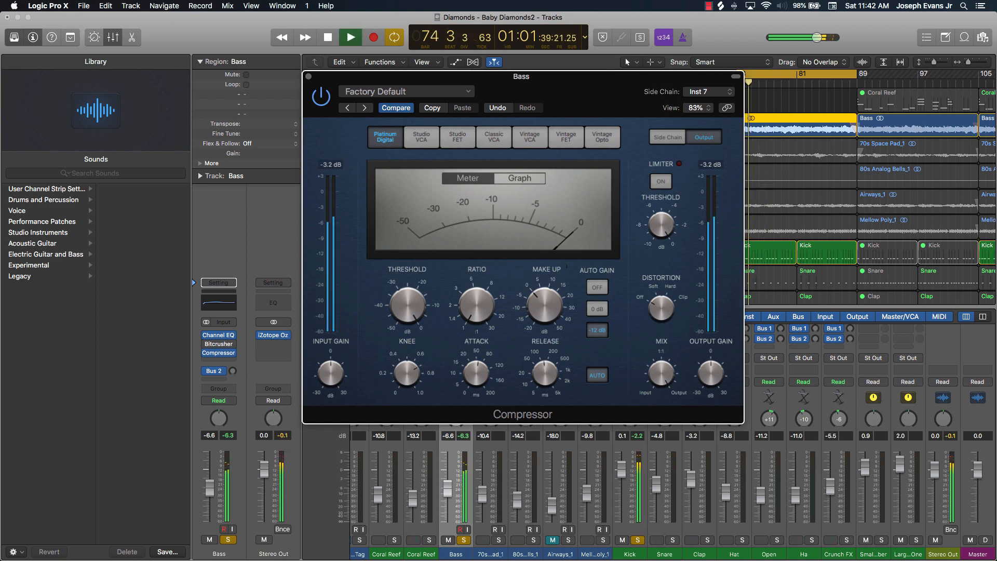
{"action": "key", "text": "space"}
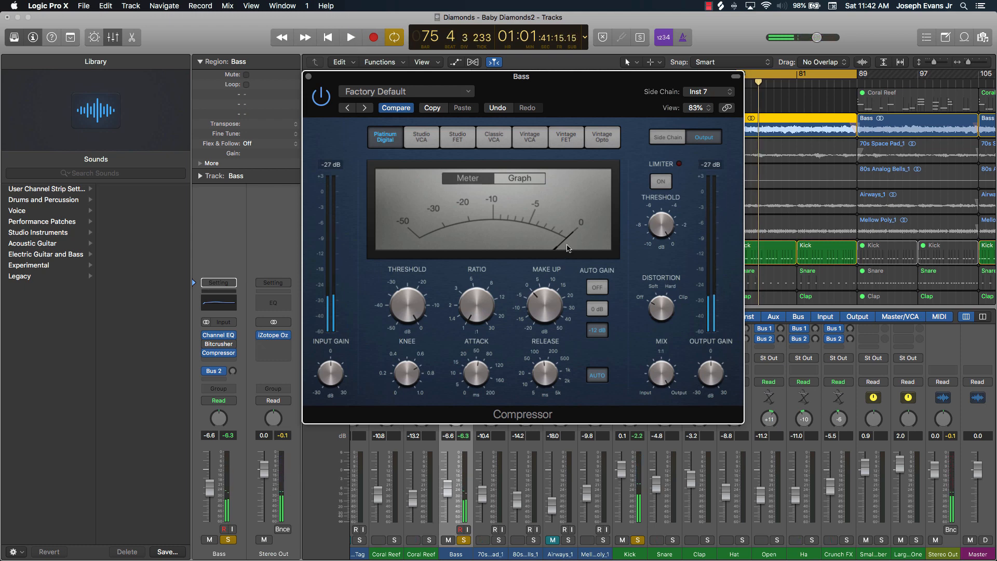
{"action": "key", "text": "space"}
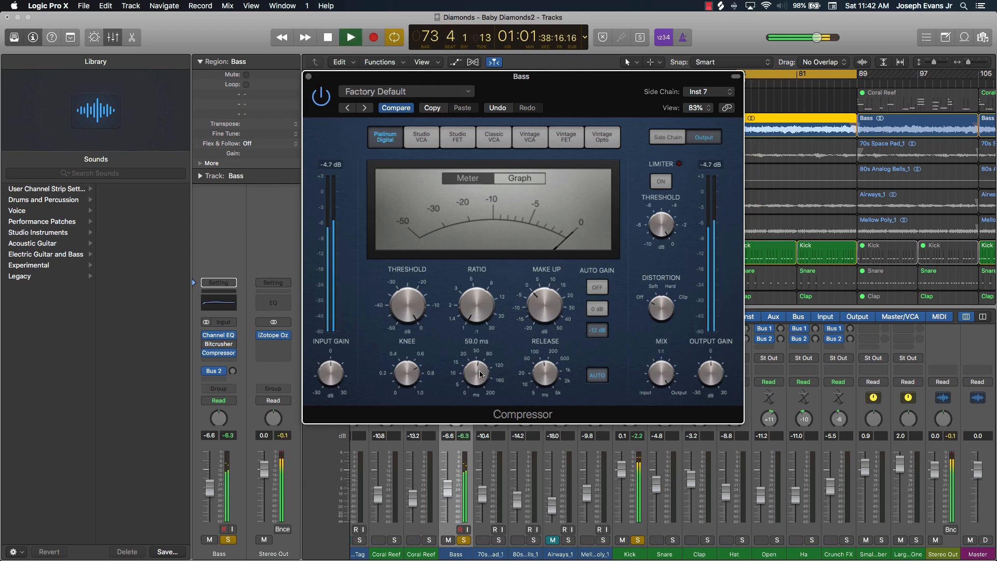
{"action": "left_click_drag", "start_coordinate": [479, 320], "coordinate": [472, 283]}
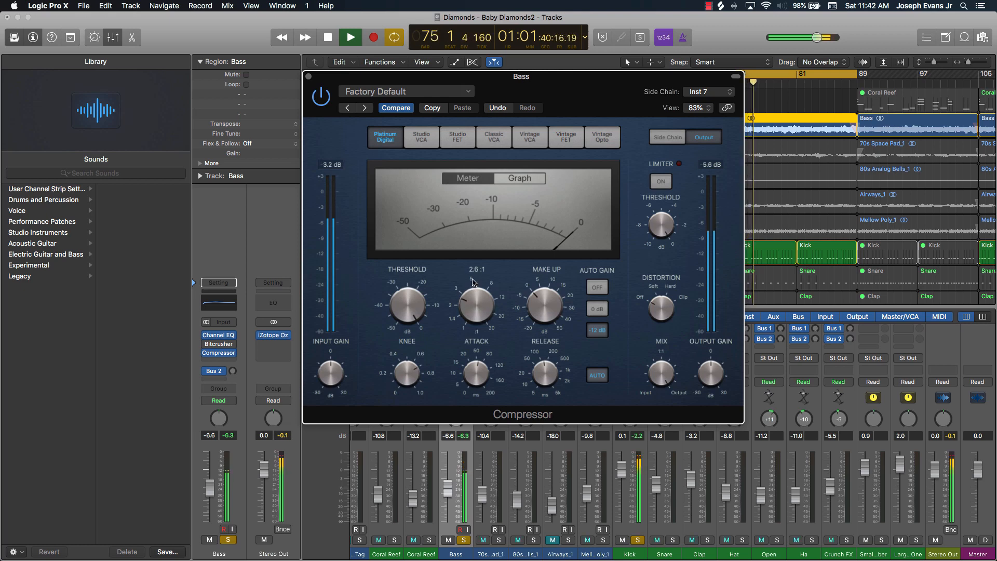
{"action": "key", "text": "space"}
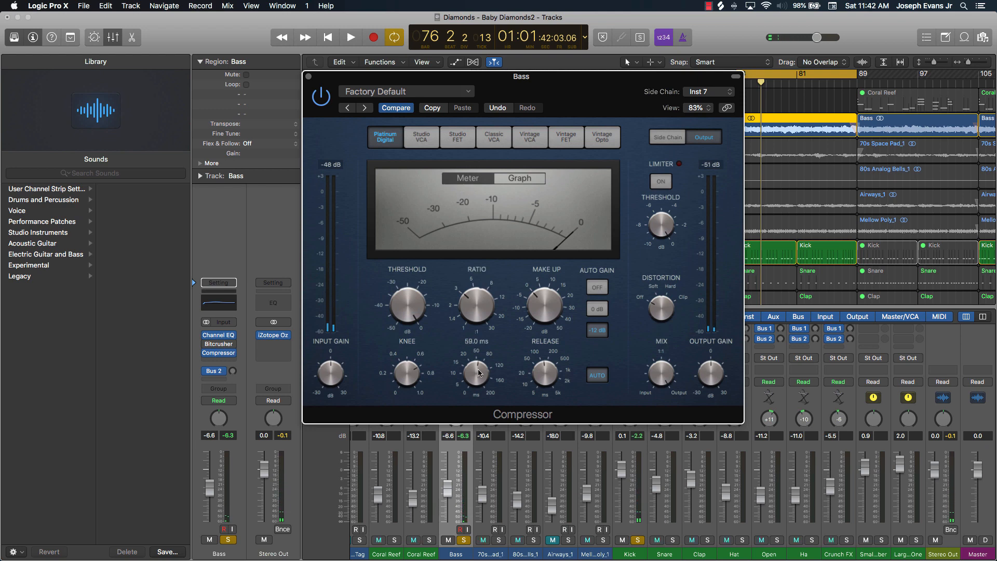
- Set the Bass Compressor to 1.5 ms attack, 20 ms release, -13.5 dB threshold and 3.7:1 ratio, auditioning the loop
{"action": "left_click_drag", "start_coordinate": [478, 368], "coordinate": [478, 434]}
{"action": "left_click_drag", "start_coordinate": [545, 367], "coordinate": [538, 394]}
{"action": "left_click_drag", "start_coordinate": [423, 321], "coordinate": [412, 335]}
{"action": "key", "text": "space"}
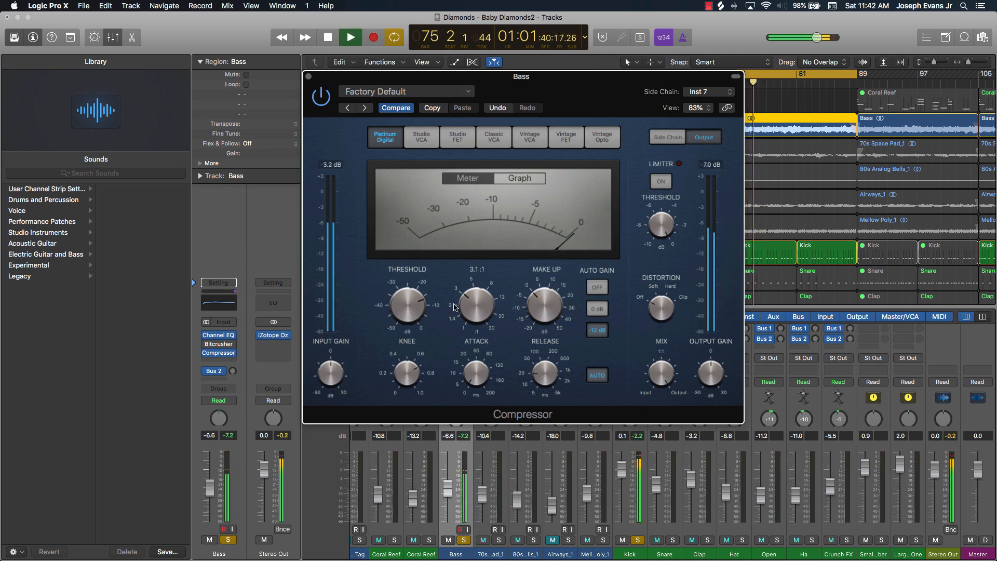
{"action": "mouse_move", "coordinate": [464, 301]}
{"action": "left_mouse_down"}
{"action": "mouse_move", "coordinate": [471, 282]}
{"action": "mouse_move", "coordinate": [460, 301]}
{"action": "left_mouse_up"}
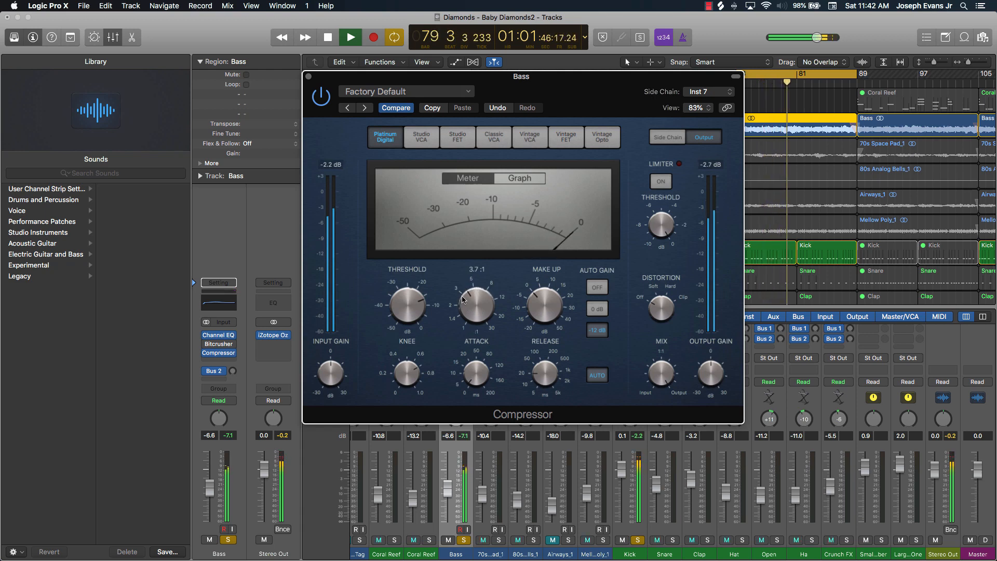
{"action": "key", "text": "space"}
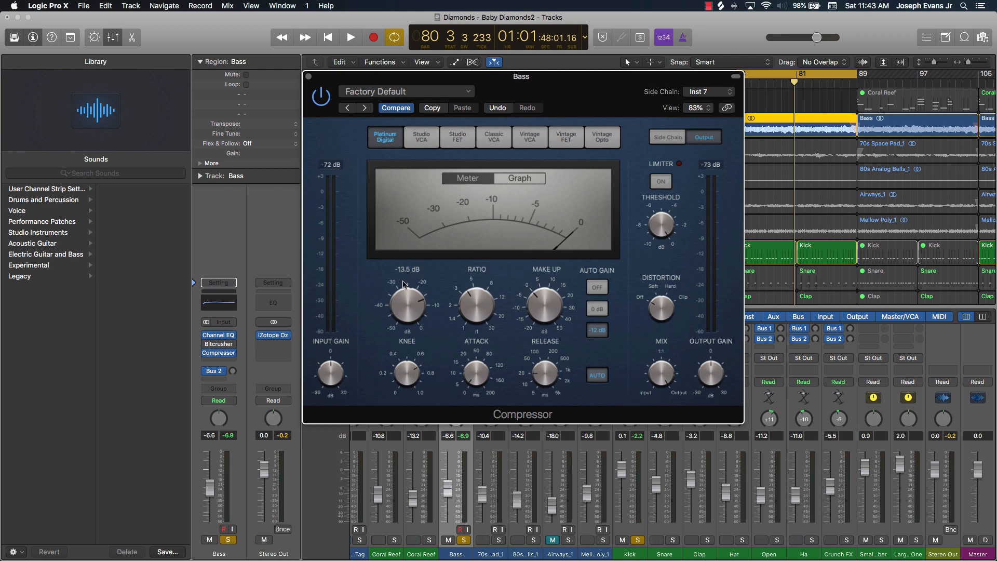
- Lower the Bass Compressor's threshold to -29.5 dB and shorten its release to about 8.9 ms during playback
{"action": "left_click_drag", "start_coordinate": [411, 298], "coordinate": [410, 328]}
{"action": "key", "text": "space"}
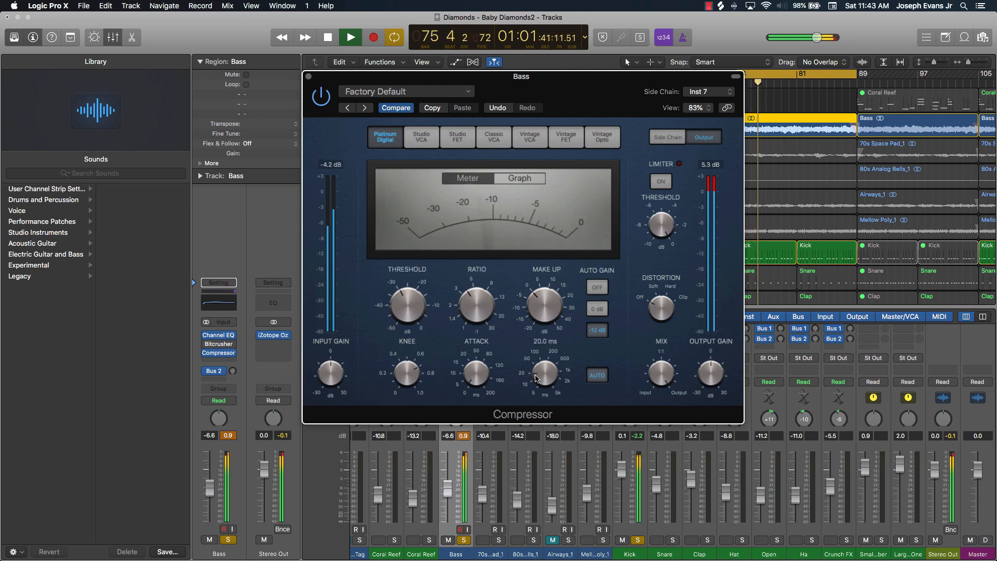
{"action": "left_click_drag", "start_coordinate": [539, 375], "coordinate": [546, 425]}
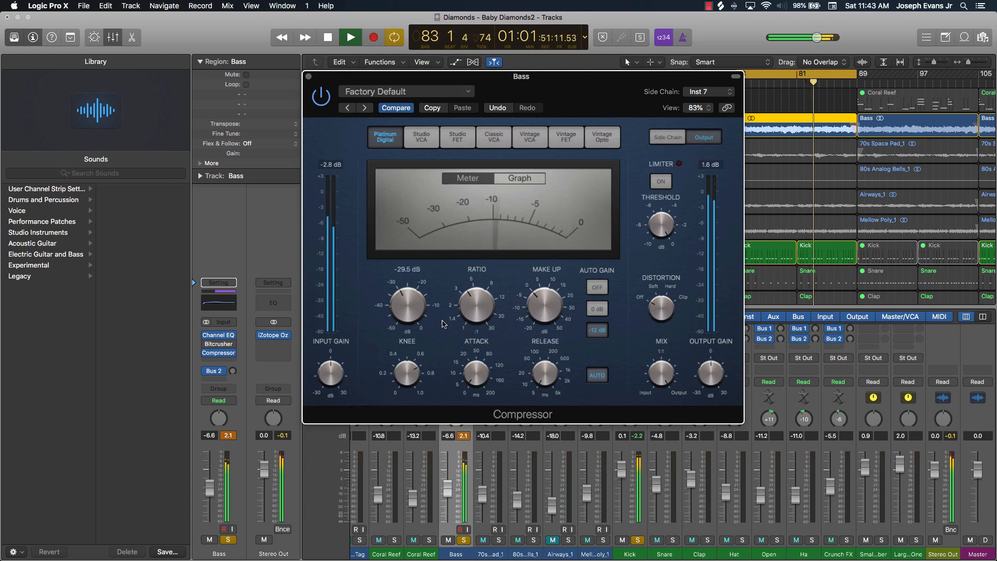
- Push the Bass Compressor to a 15:1 ratio and -42 dB threshold, stop playback and clear the Bass peak level
{"action": "left_click_drag", "start_coordinate": [480, 311], "coordinate": [475, 257]}
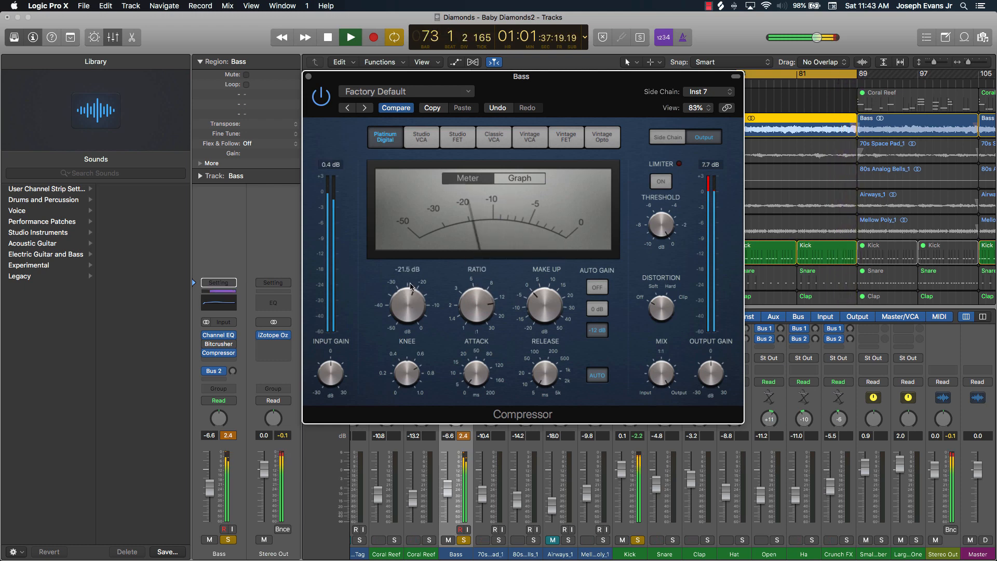
{"action": "left_click_drag", "start_coordinate": [408, 305], "coordinate": [423, 337]}
{"action": "key", "text": "space"}
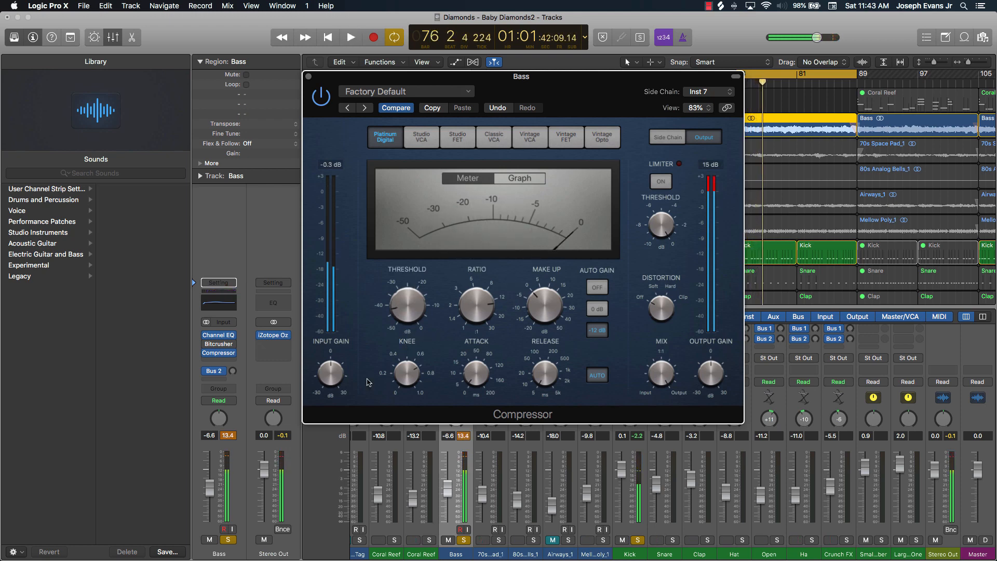
{"action": "left_click", "coordinate": [229, 436]}
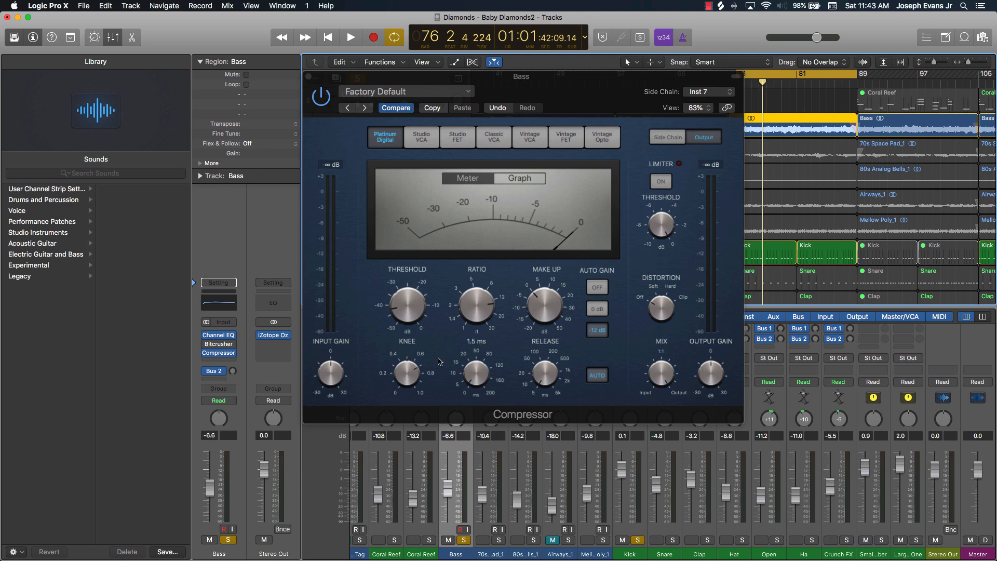
- Play the looped section to hear how the heavily compressed Bass reacts to the Kick
{"action": "mouse_move", "coordinate": [423, 385]}
{"action": "mouse_move", "coordinate": [403, 323]}
{"action": "key", "text": "space"}
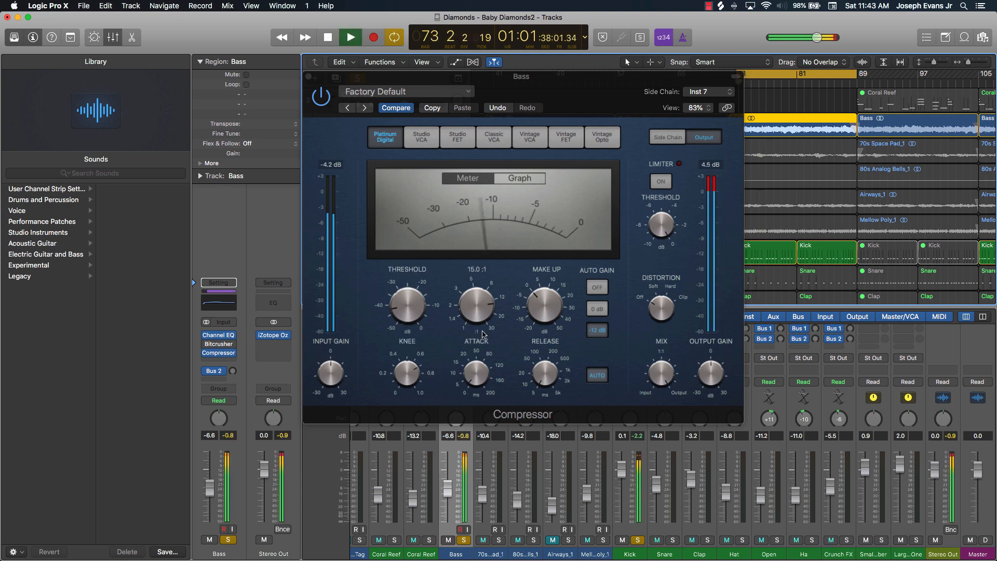
{"action": "mouse_move", "coordinate": [483, 334]}
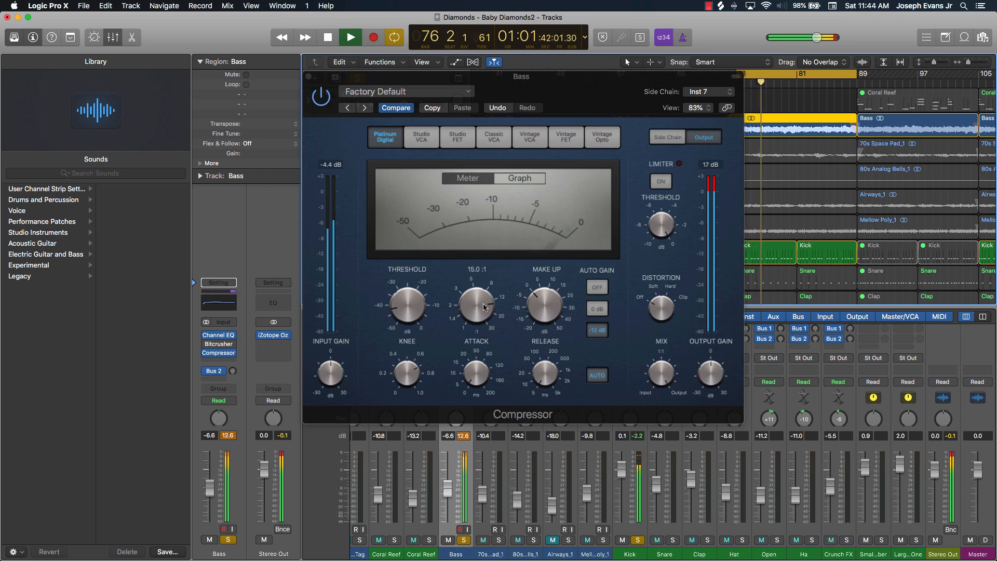
{"action": "left_click_drag", "start_coordinate": [483, 334], "coordinate": [478, 356]}
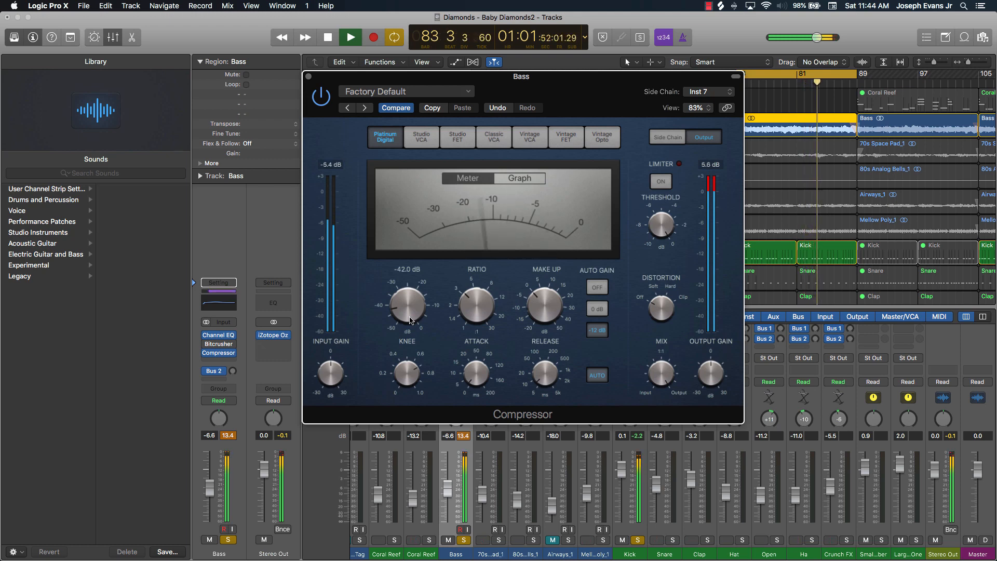
{"action": "key", "text": "space"}
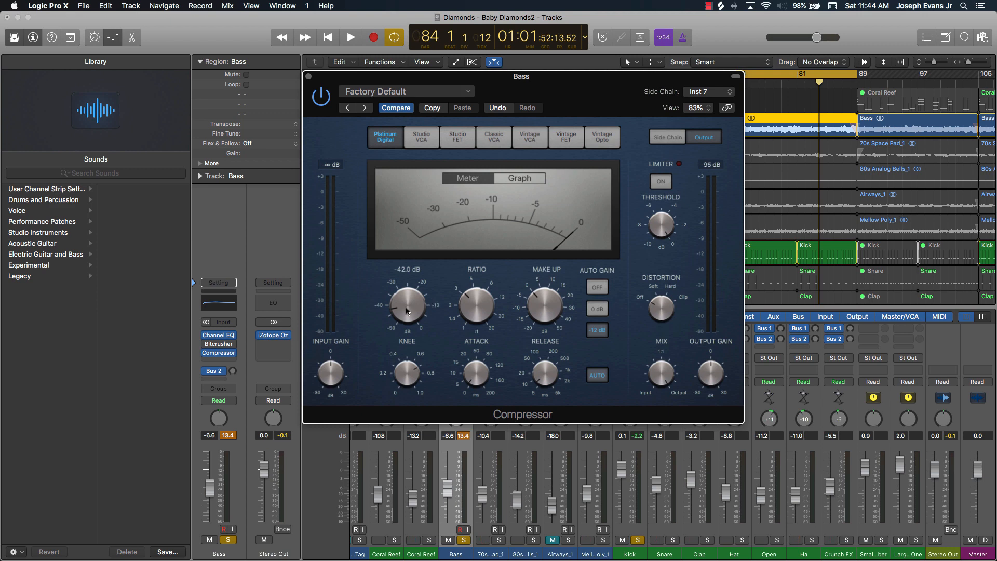
- Raise the Bass Compressor's threshold and lower the Bass track's volume to -7.8 dB, clearing its peak level
{"action": "left_click_drag", "start_coordinate": [397, 304], "coordinate": [416, 250]}
{"action": "left_click_drag", "start_coordinate": [218, 496], "coordinate": [219, 499]}
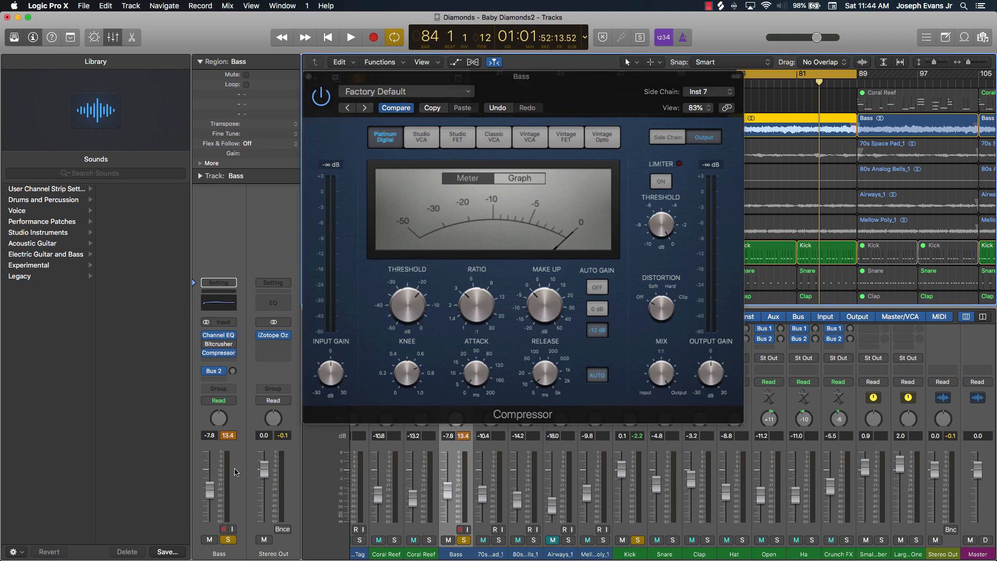
{"action": "left_click", "coordinate": [229, 436]}
{"action": "left_click_drag", "start_coordinate": [411, 312], "coordinate": [411, 309]}
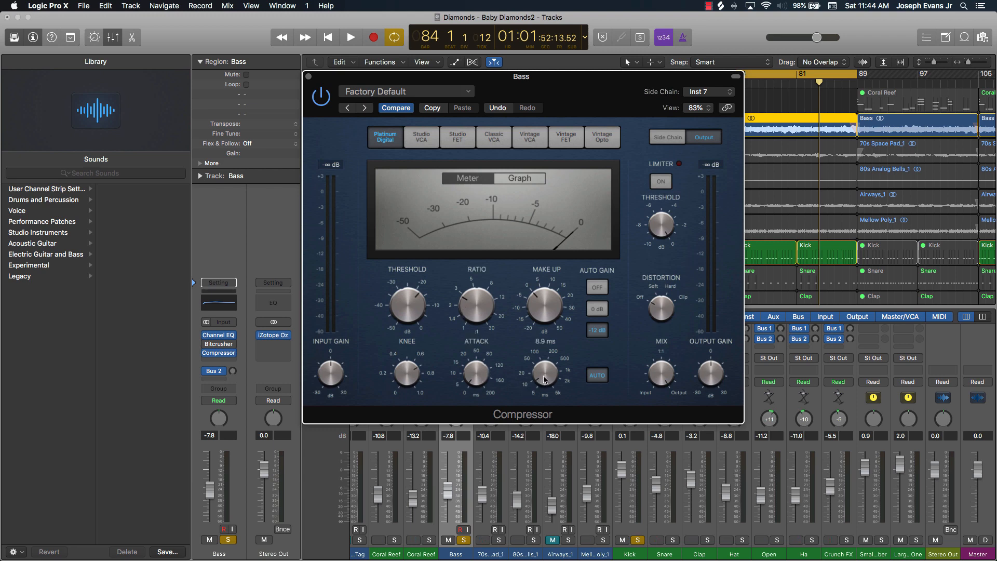
- Audition the loop while setting the Bass track's volume to -8.4 dB and resetting its peak level
{"action": "key", "text": "space"}
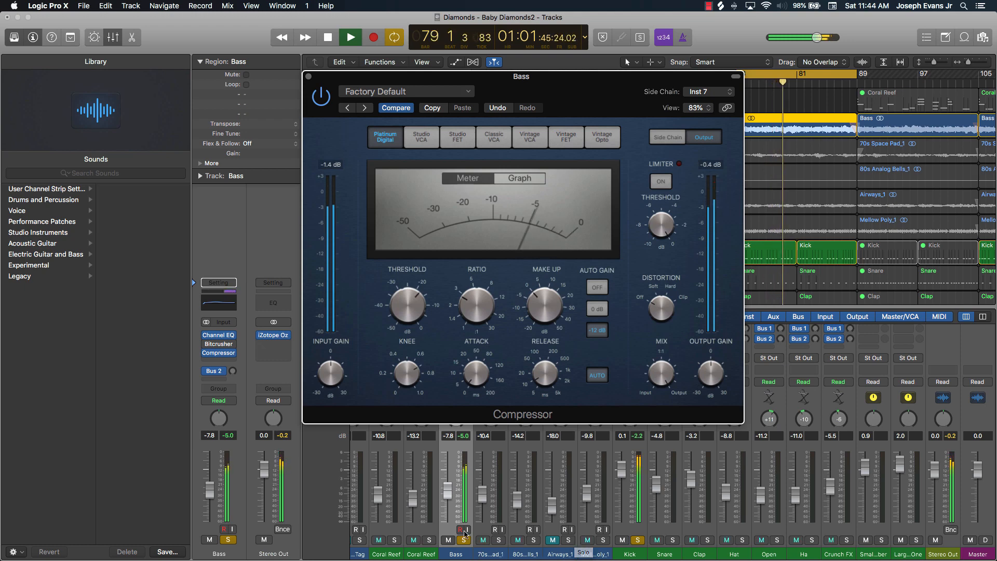
{"action": "left_click", "coordinate": [455, 457], "text": "alt"}
{"action": "left_click_drag", "start_coordinate": [455, 457], "coordinate": [453, 497]}
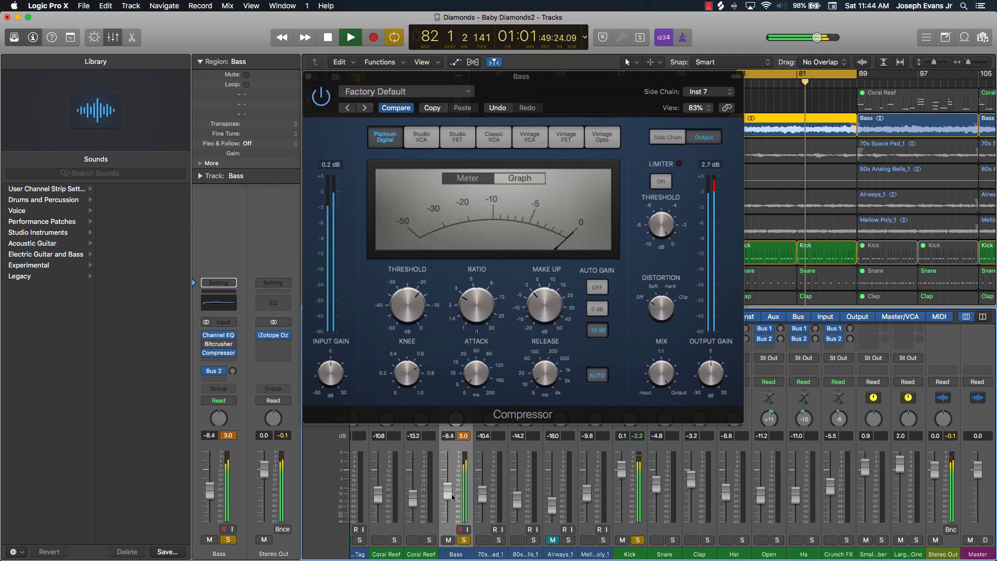
{"action": "left_click", "coordinate": [463, 435]}
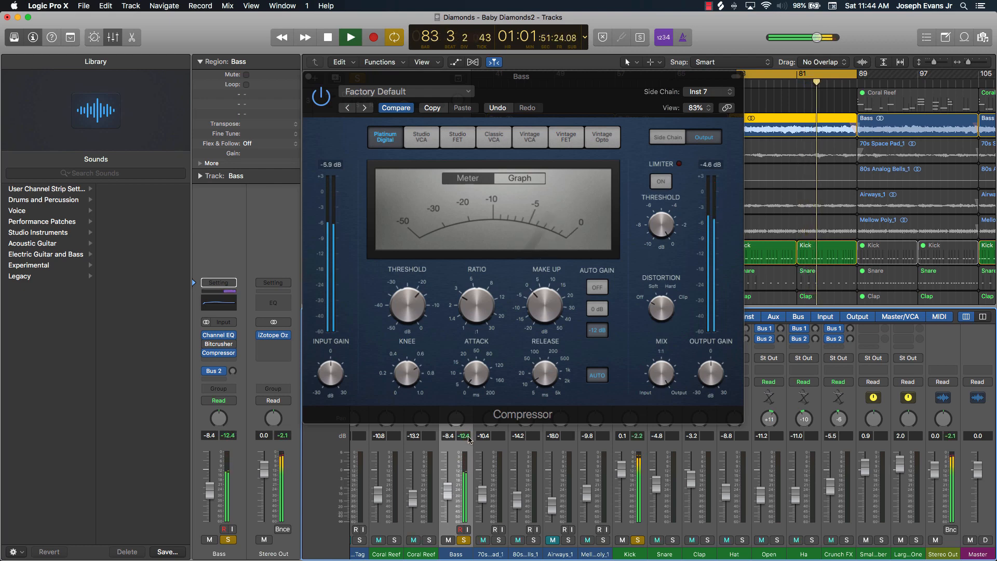
{"action": "key", "text": "space"}
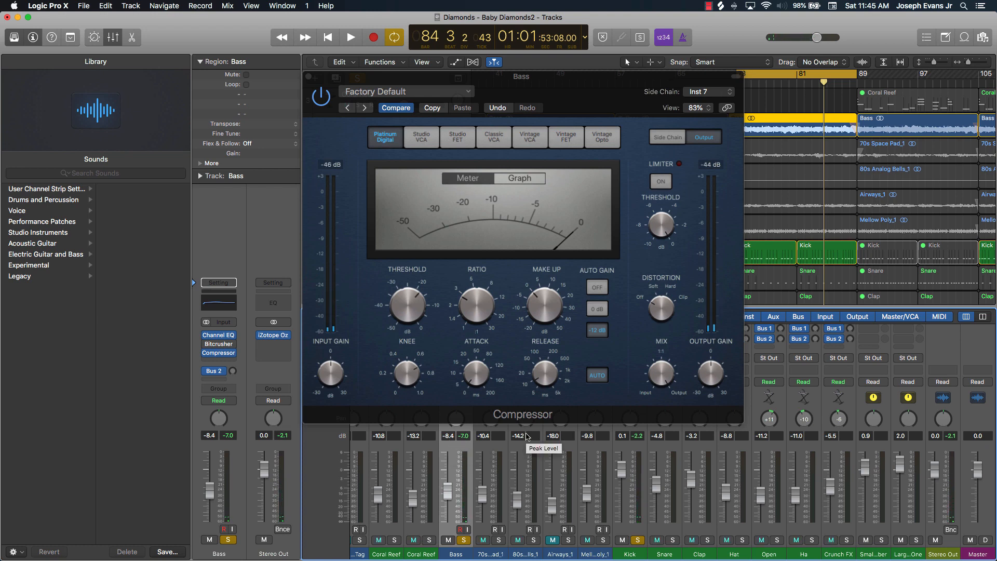
- Compare the Bass with its Compressor bypassed and active, set the track's volume to -5.3 dB and fine-tune the threshold
{"action": "left_click", "coordinate": [318, 99]}
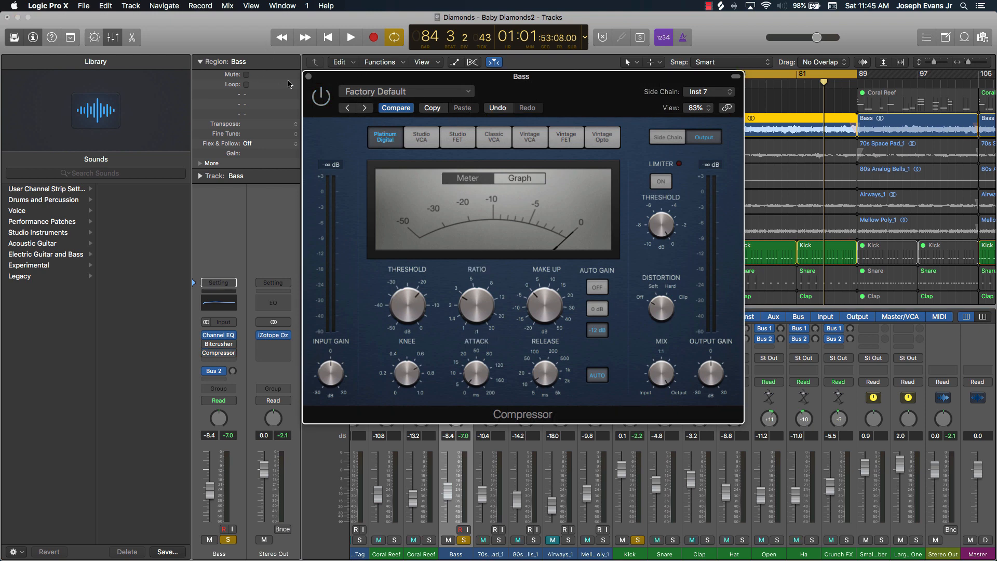
{"action": "key", "text": "space"}
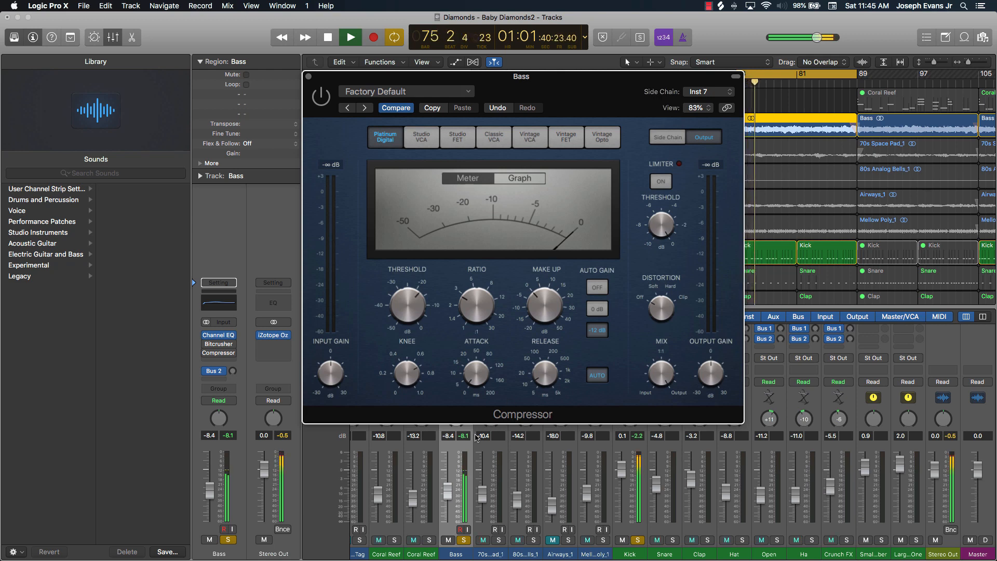
{"action": "left_click_drag", "start_coordinate": [452, 493], "coordinate": [457, 484]}
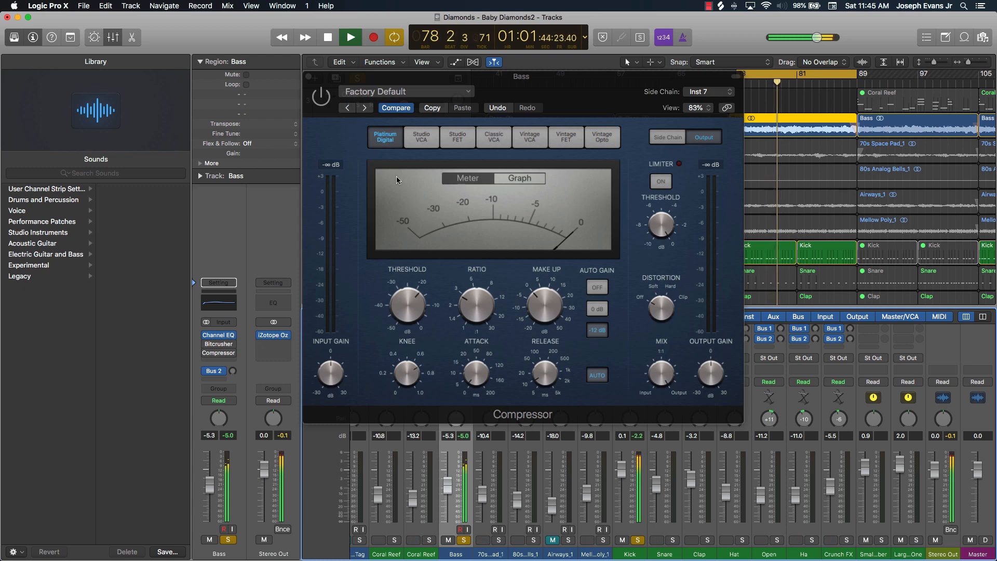
{"action": "left_click", "coordinate": [324, 98]}
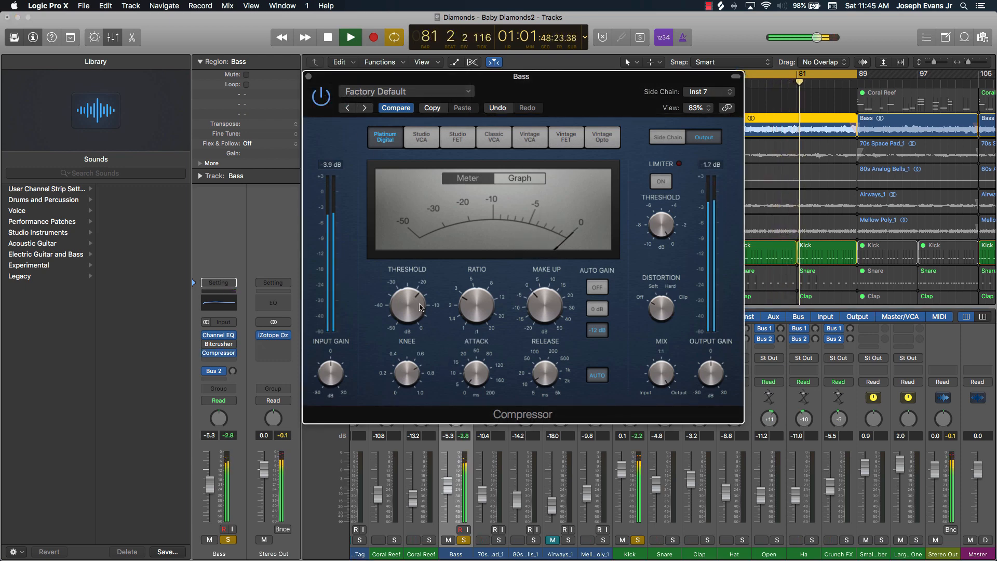
{"action": "left_click_drag", "start_coordinate": [417, 310], "coordinate": [416, 315]}
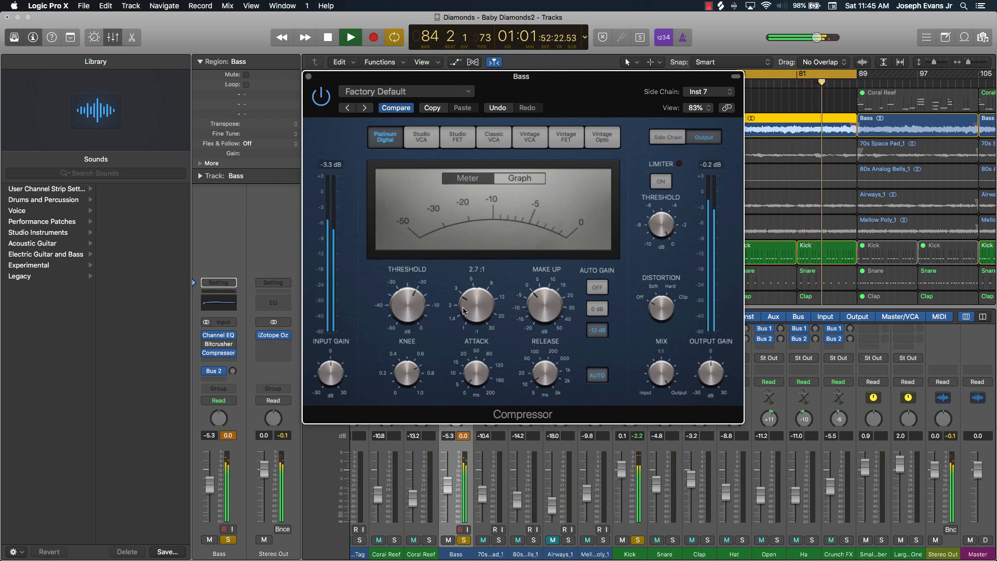
- Raise the Kick track's volume to 6.0 dB and increase the Bass Compressor's ratio during playback
{"action": "left_click_drag", "start_coordinate": [621, 468], "coordinate": [604, 450]}
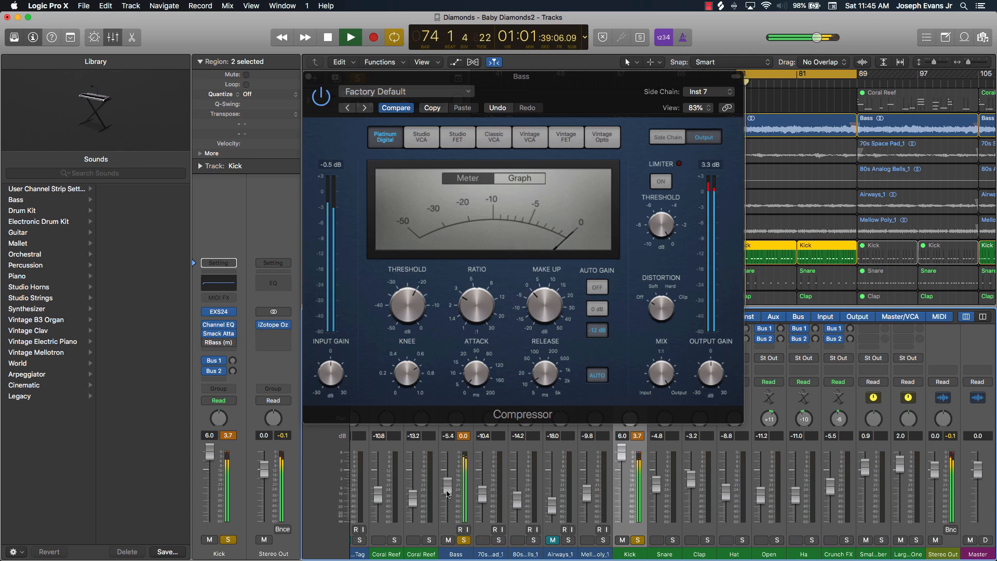
{"action": "left_click", "coordinate": [467, 293]}
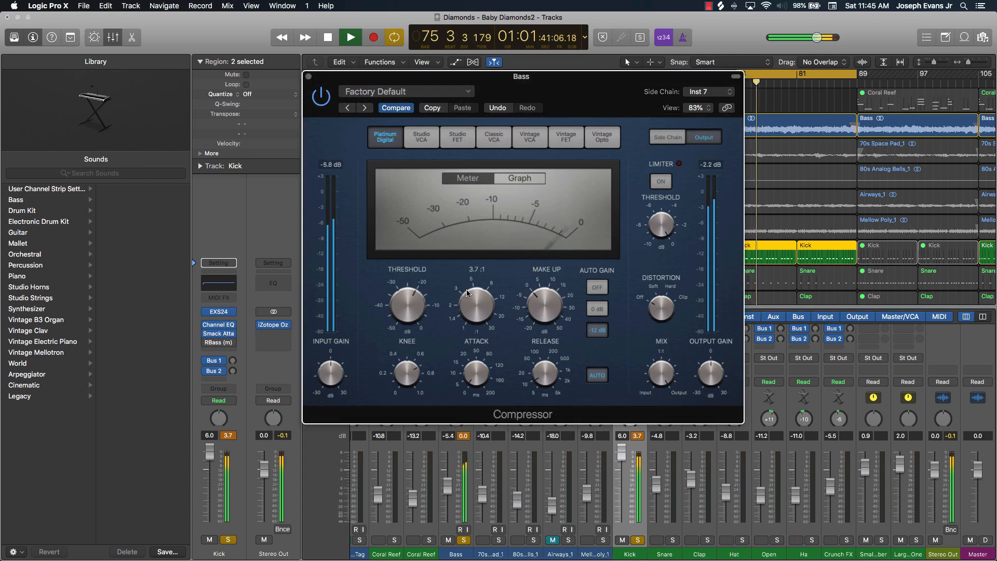
{"action": "mouse_move", "coordinate": [468, 293]}
{"action": "left_mouse_down"}
{"action": "mouse_move", "coordinate": [468, 275]}
{"action": "mouse_move", "coordinate": [466, 288]}
{"action": "left_mouse_up"}
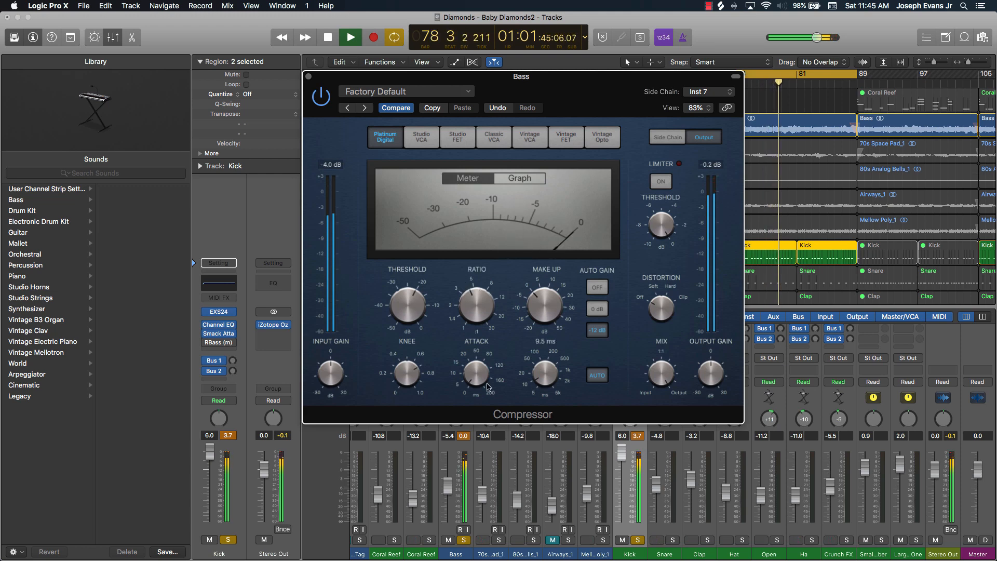
- Adjust the Bass Compressor's release and set its ratio to 6.1:1 and threshold to -22.5 dB during playback
{"action": "left_click_drag", "start_coordinate": [545, 387], "coordinate": [542, 372]}
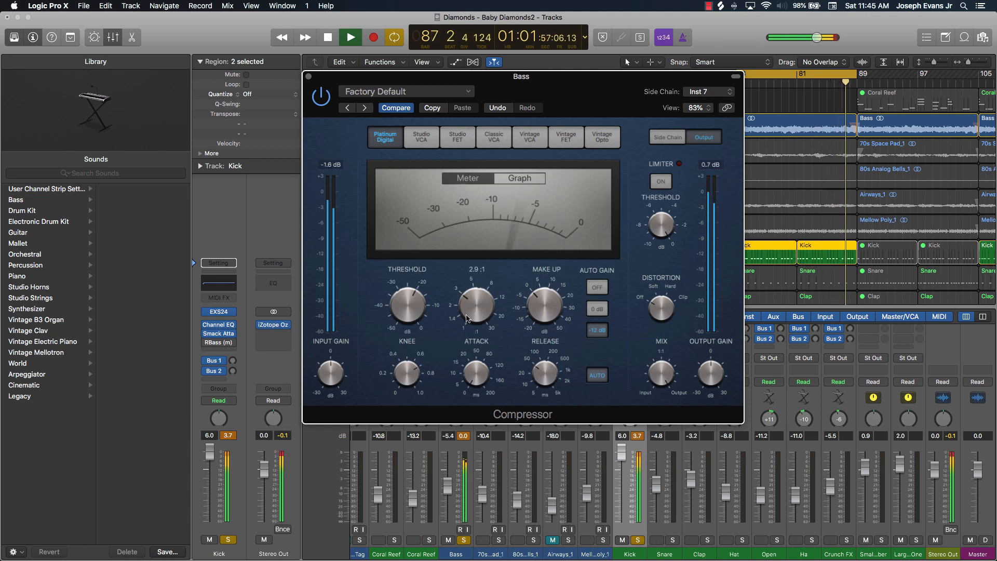
{"action": "left_click_drag", "start_coordinate": [468, 307], "coordinate": [469, 335]}
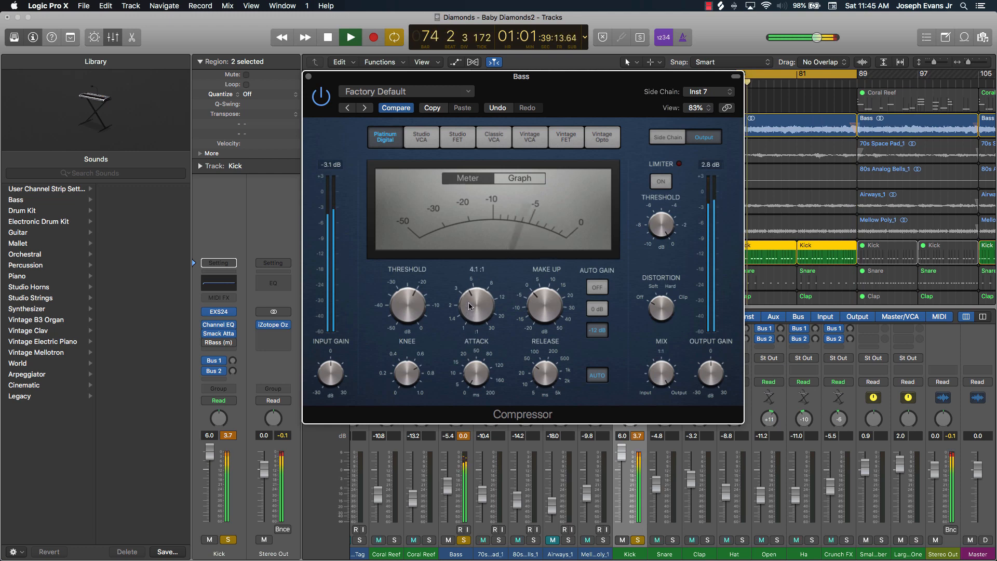
{"action": "left_click_drag", "start_coordinate": [470, 307], "coordinate": [469, 293]}
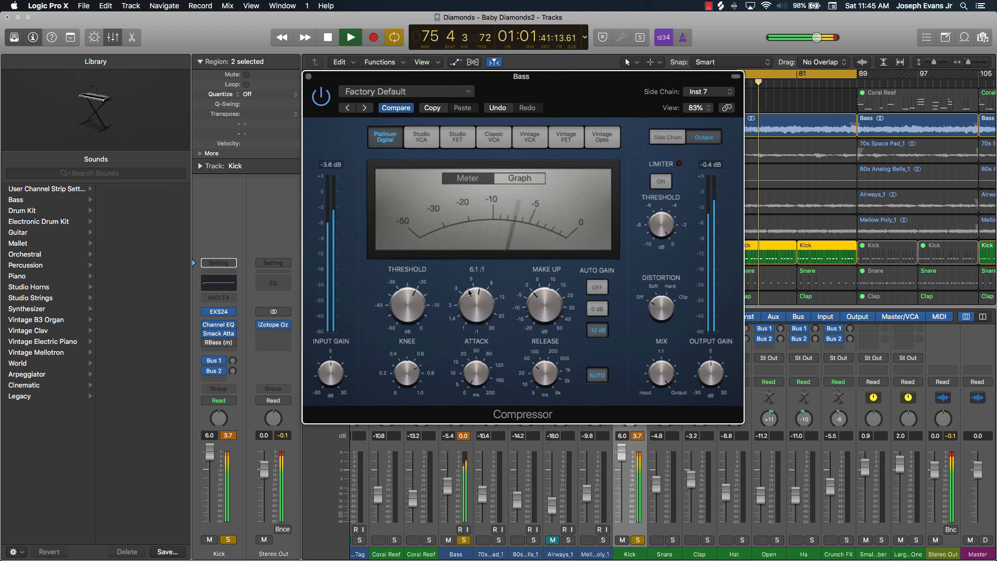
{"action": "left_click_drag", "start_coordinate": [406, 303], "coordinate": [404, 306]}
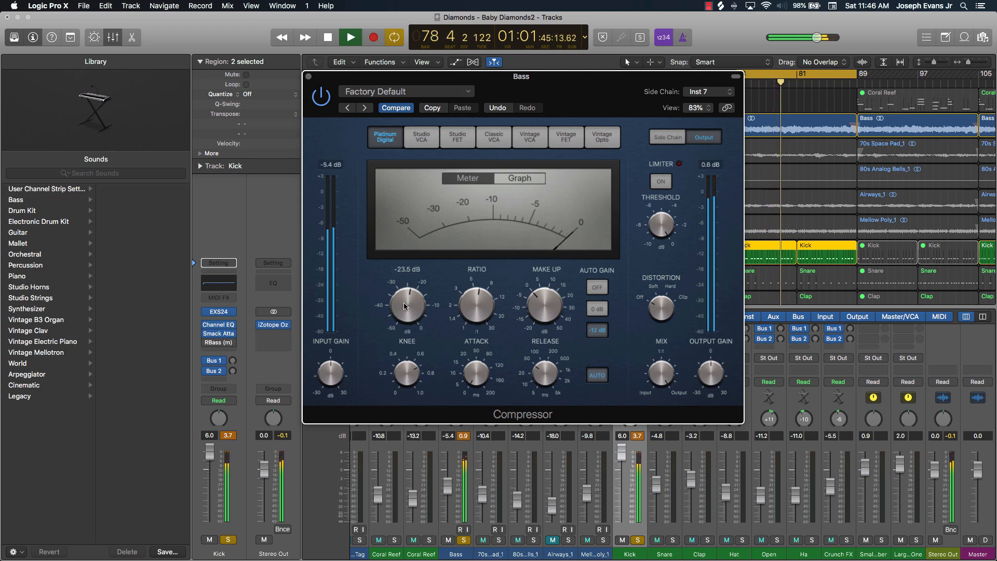
{"action": "left_click_drag", "start_coordinate": [404, 306], "coordinate": [406, 299]}
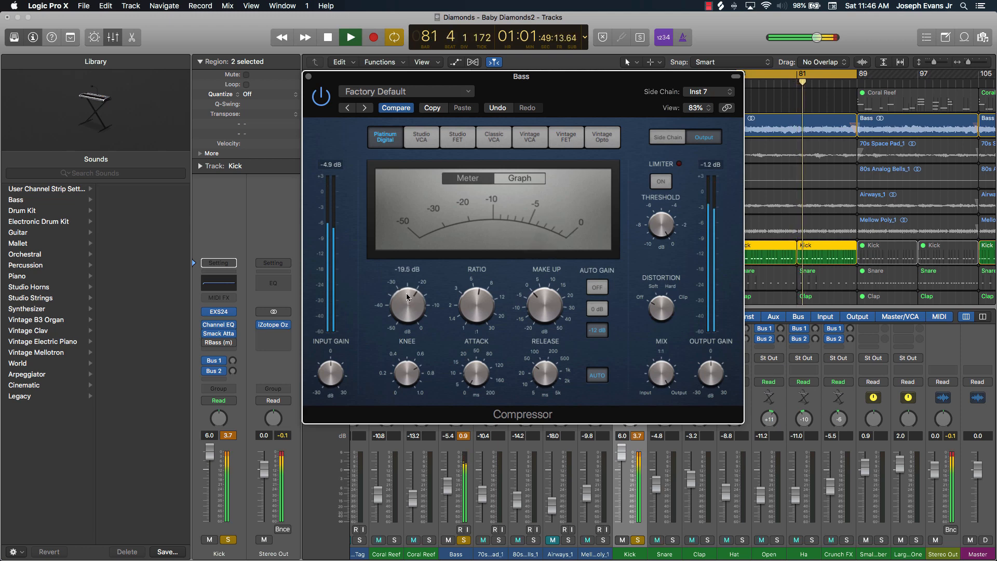
{"action": "left_click_drag", "start_coordinate": [406, 300], "coordinate": [406, 303]}
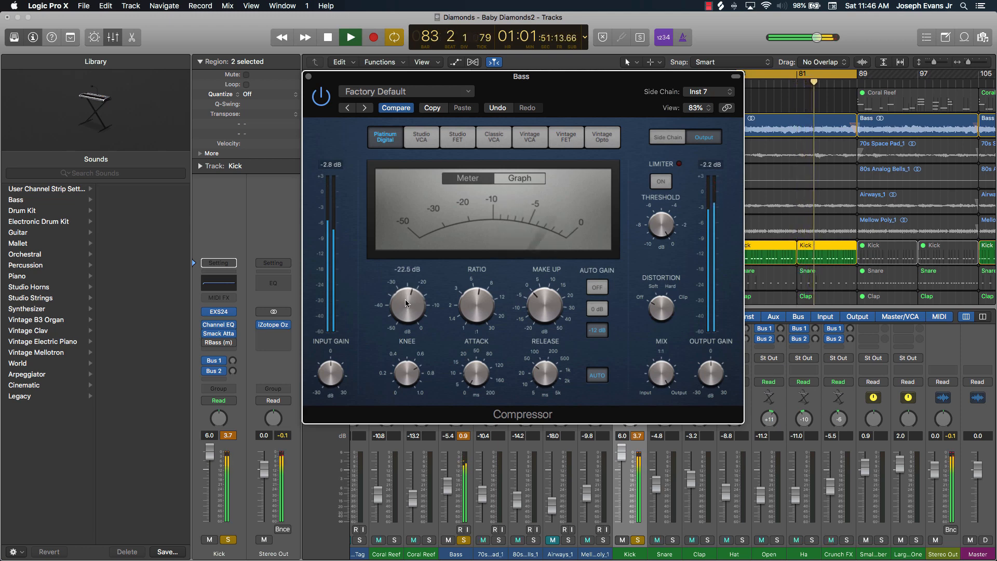
- Solo the Snare, Clap, Hat, Open and Ha tracks and lower their volumes to -4.9, -5.2, -10.6, -16.2 and -12.2 dB
{"action": "left_click", "coordinate": [672, 539]}
{"action": "left_click_drag", "start_coordinate": [655, 489], "coordinate": [656, 490]}
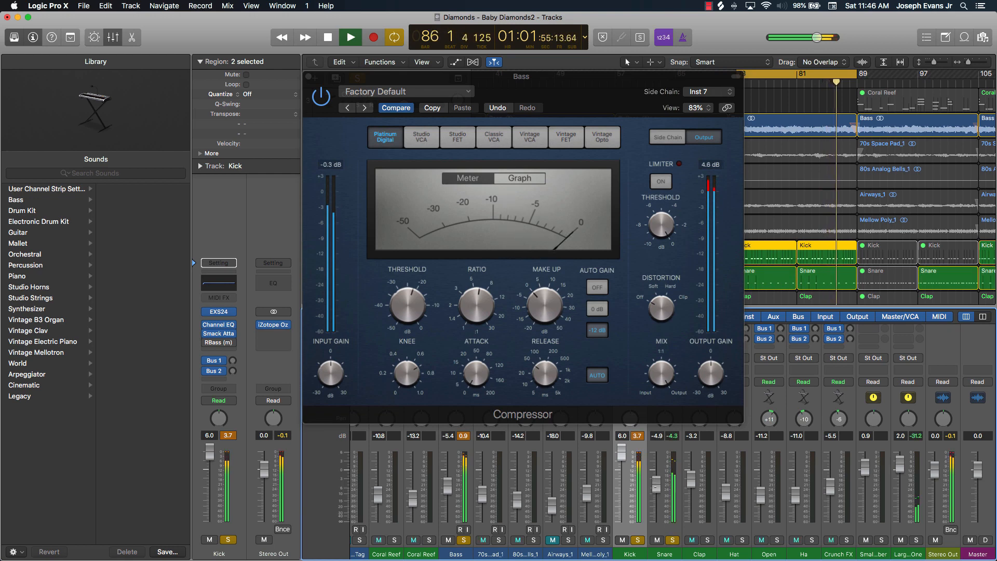
{"action": "left_click", "coordinate": [707, 540]}
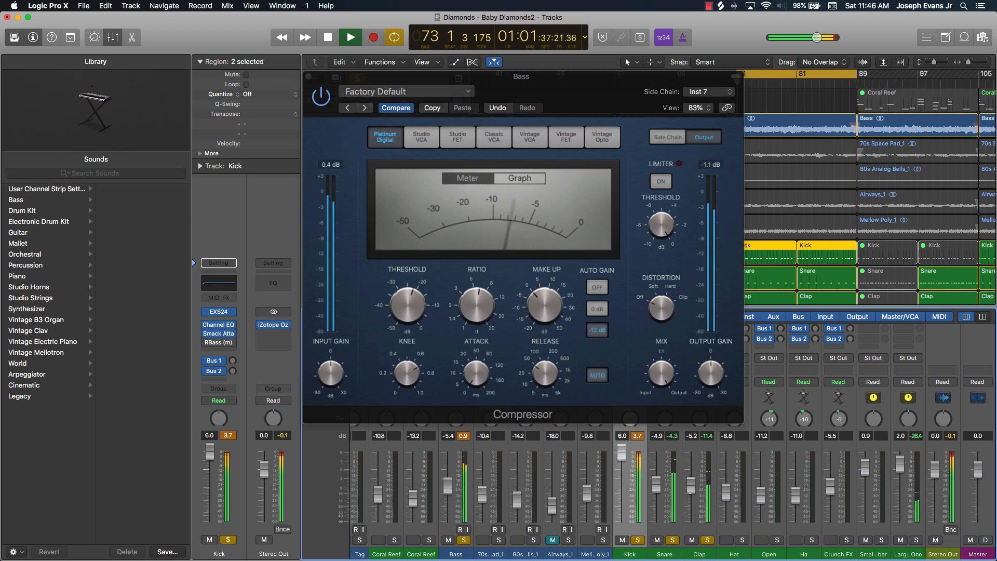
{"action": "left_click", "coordinate": [742, 540]}
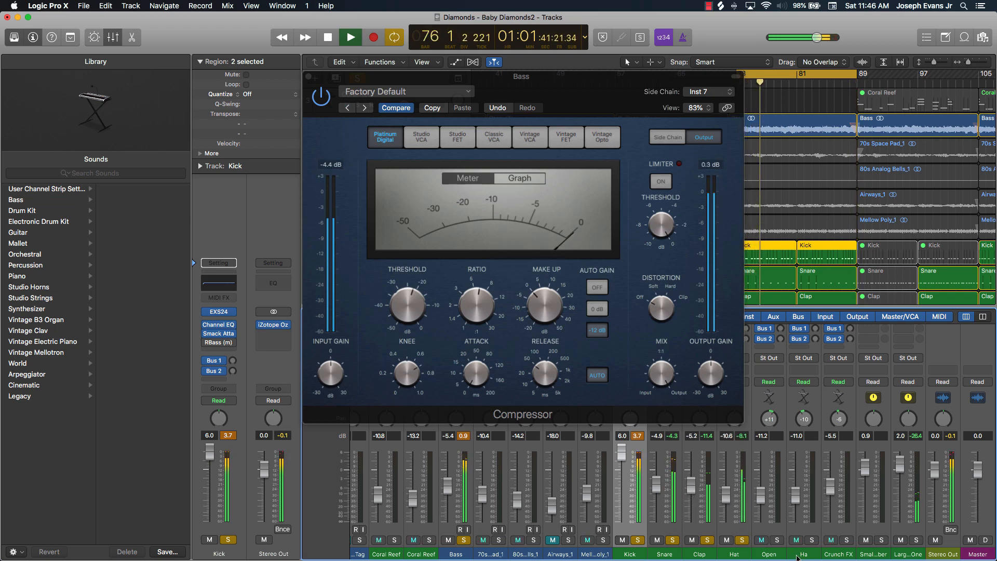
{"action": "left_click", "coordinate": [777, 540]}
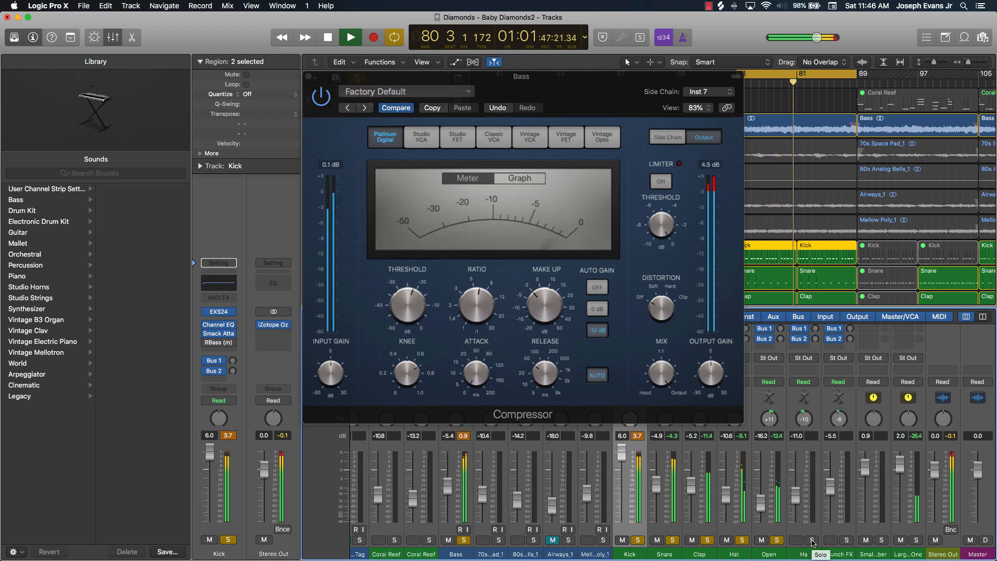
{"action": "left_click", "coordinate": [813, 540]}
{"action": "left_click_drag", "start_coordinate": [797, 499], "coordinate": [797, 502]}
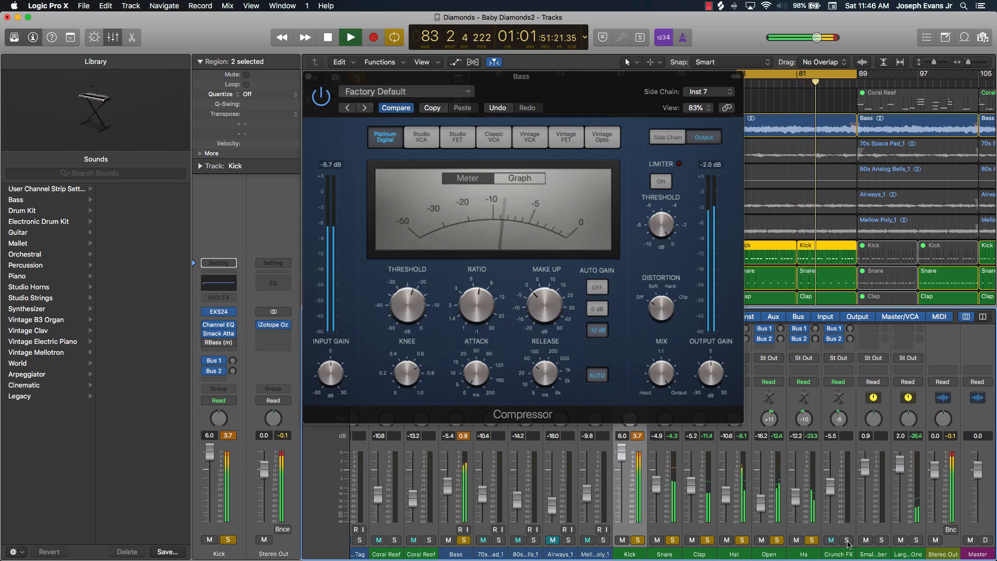
- Audition both Coral Reef tracks in solo, setting the Bass Compressor's threshold to -18.0 dB and the first Coral Reef track's volume to -11.8 dB
{"action": "left_click", "coordinate": [429, 540]}
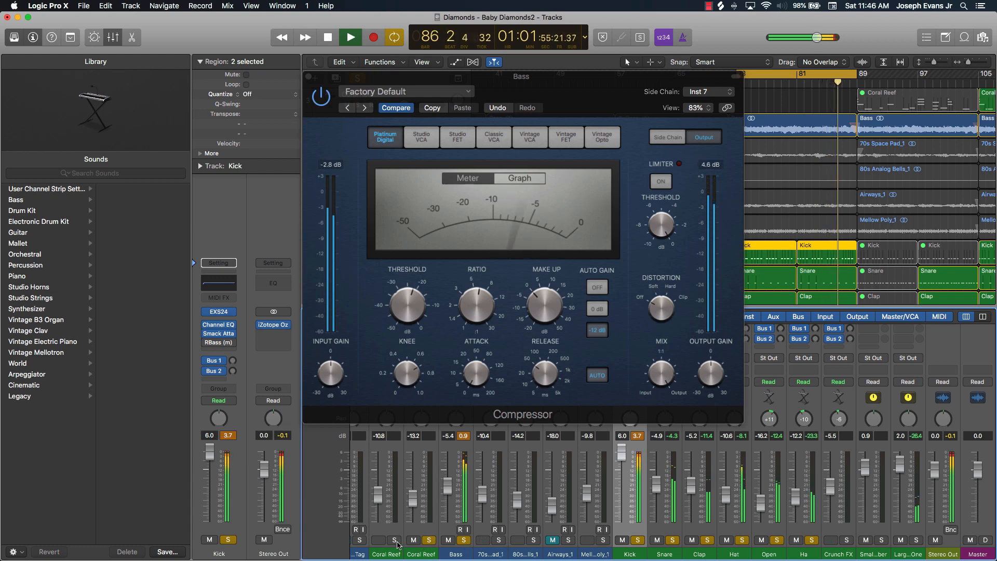
{"action": "left_click", "coordinate": [417, 291]}
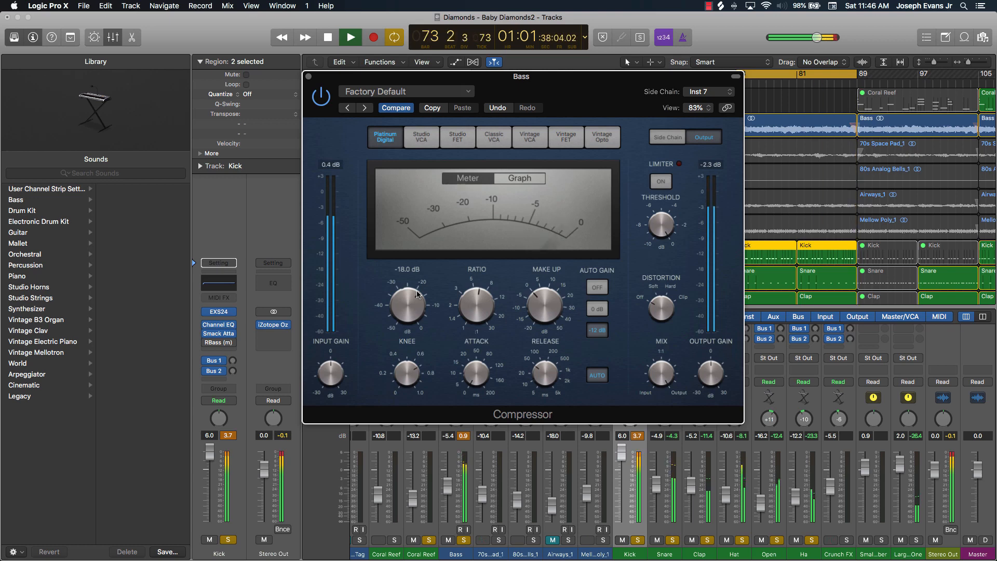
{"action": "left_click", "coordinate": [394, 540]}
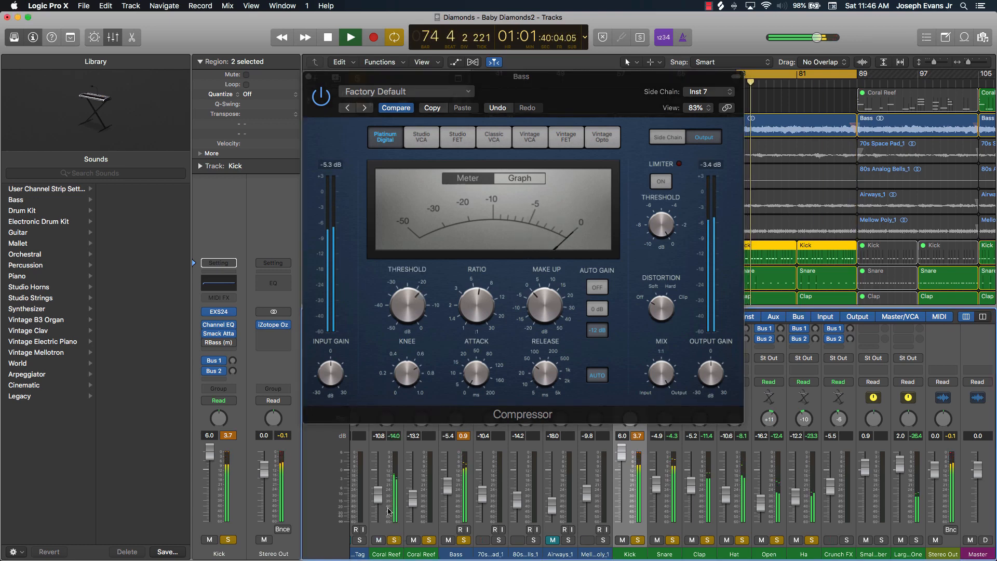
{"action": "left_click_drag", "start_coordinate": [378, 496], "coordinate": [378, 498]}
{"action": "left_click", "coordinate": [394, 540]}
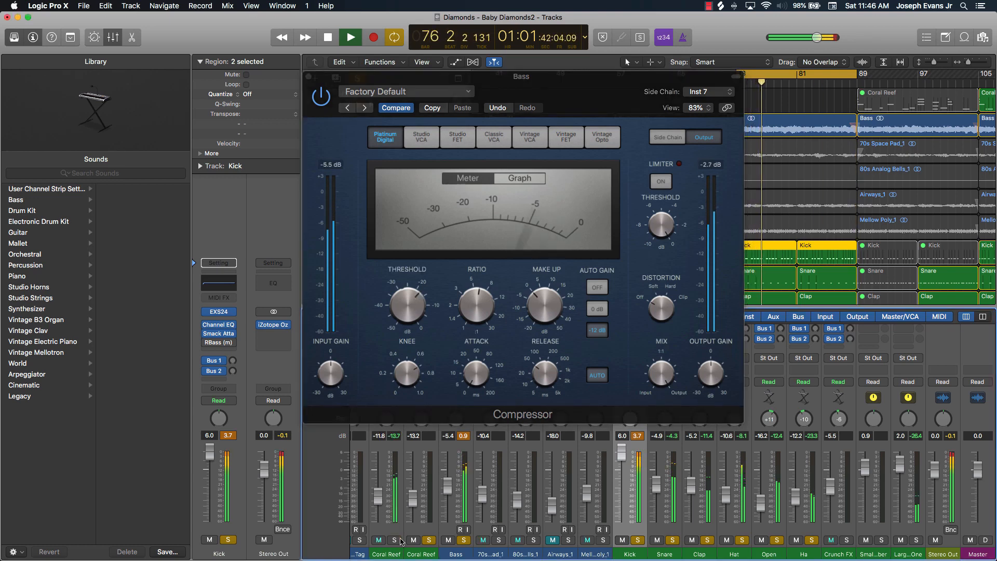
- Stop playback, unsolo every track except Bass and Kick, and clear the mixer's peak levels
{"action": "key", "text": "space"}
{"action": "left_click", "coordinate": [674, 541]}
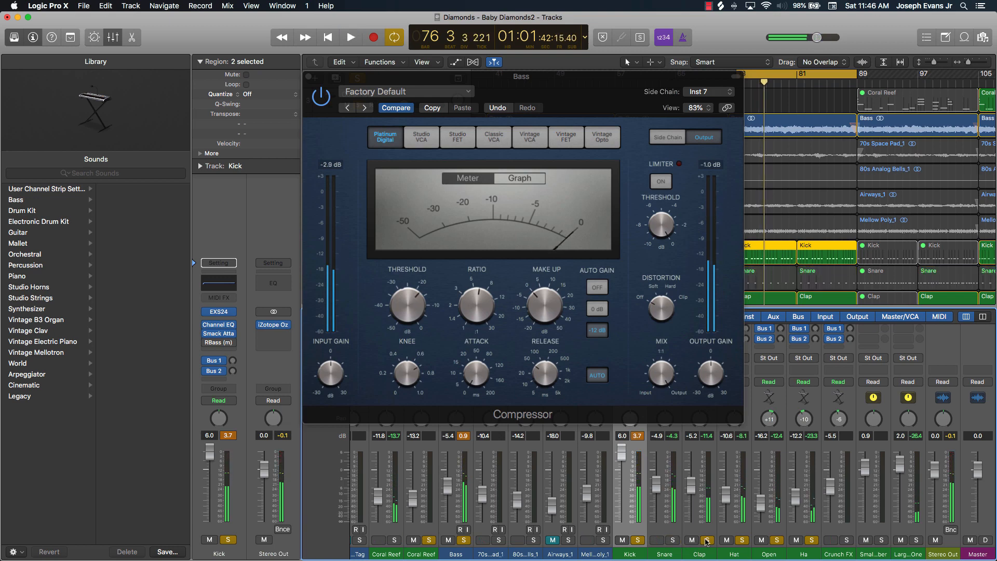
{"action": "left_click", "coordinate": [707, 541]}
{"action": "left_click", "coordinate": [741, 540]}
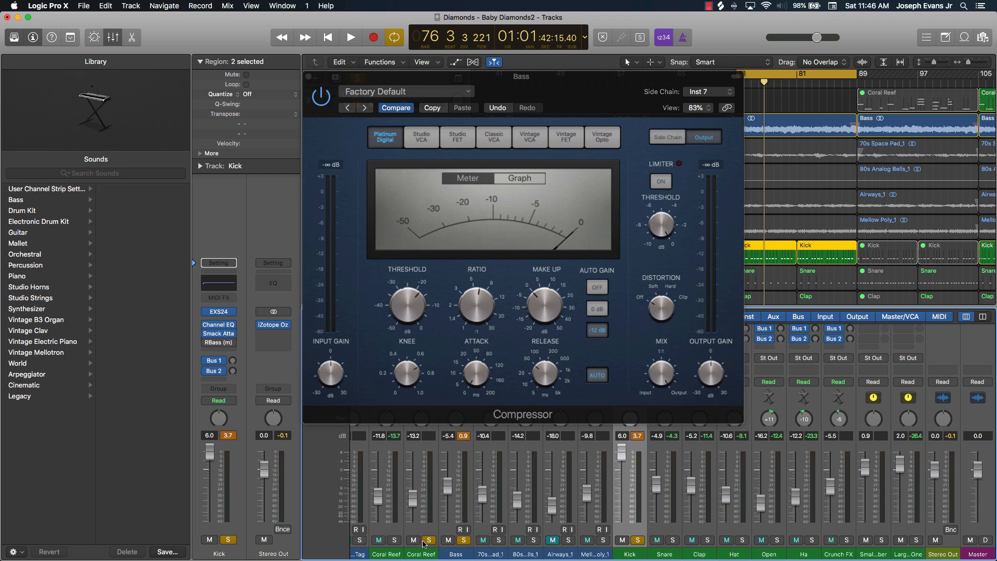
{"action": "left_click", "coordinate": [460, 437]}
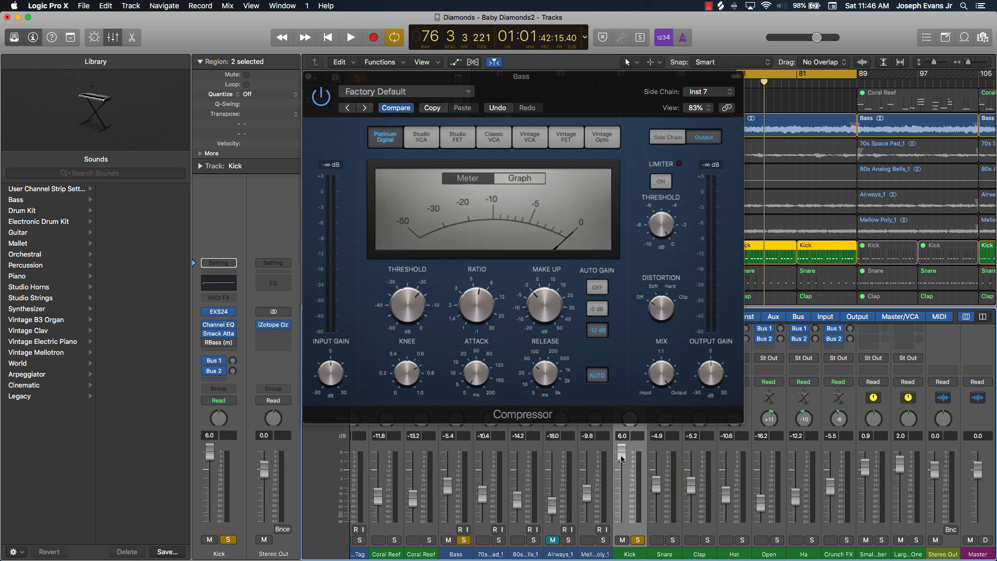
- Lower the Kick track's volume to 0.8 dB and compare the loop with the Bass Compressor bypassed and active
{"action": "left_click_drag", "start_coordinate": [621, 458], "coordinate": [622, 492]}
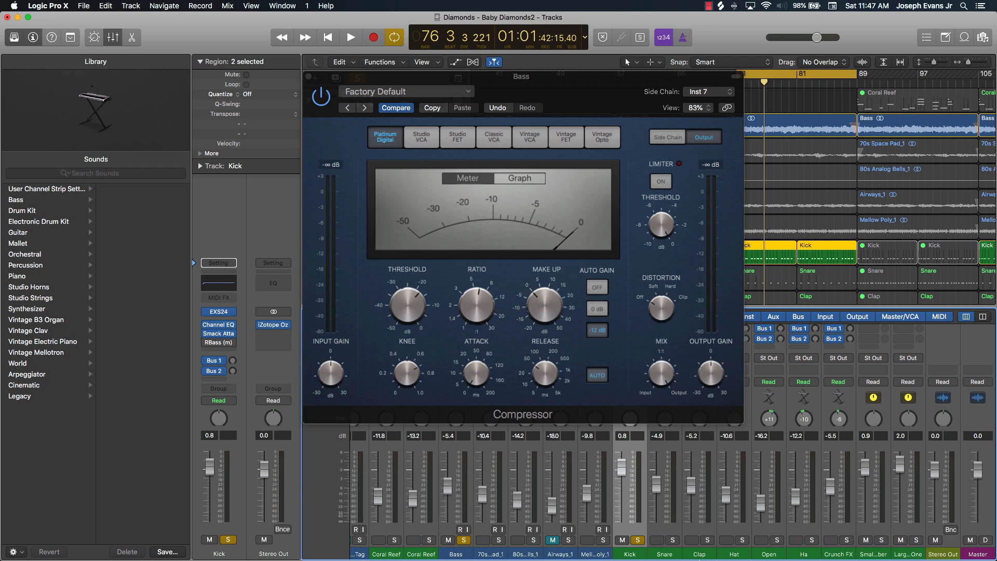
{"action": "key", "text": "space"}
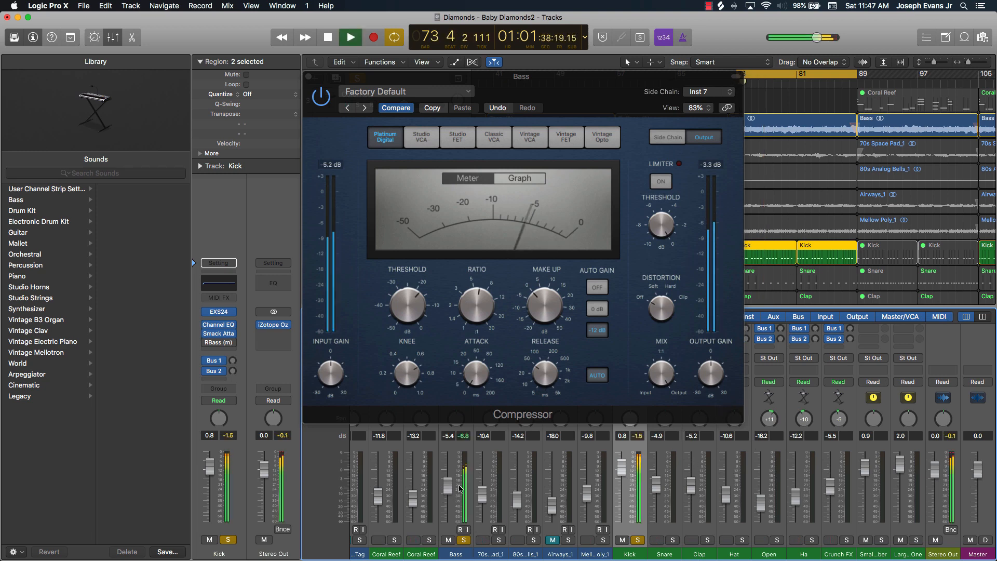
{"action": "left_click", "coordinate": [323, 104]}
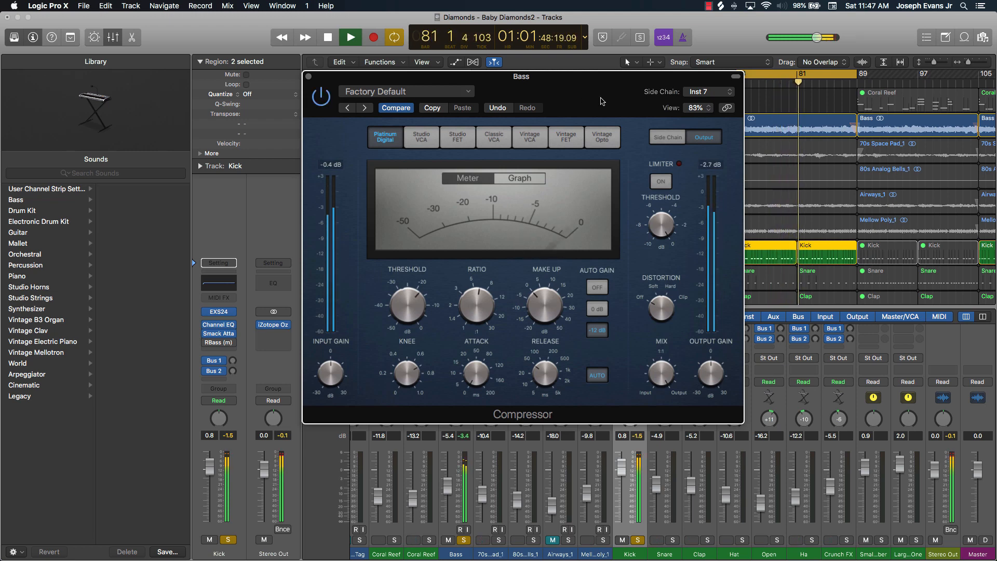
- Move the Compressor window off the arrangement and retune its threshold and release, with the ratio at 5.8:1, during playback
{"action": "left_click_drag", "start_coordinate": [602, 101], "coordinate": [461, 98]}
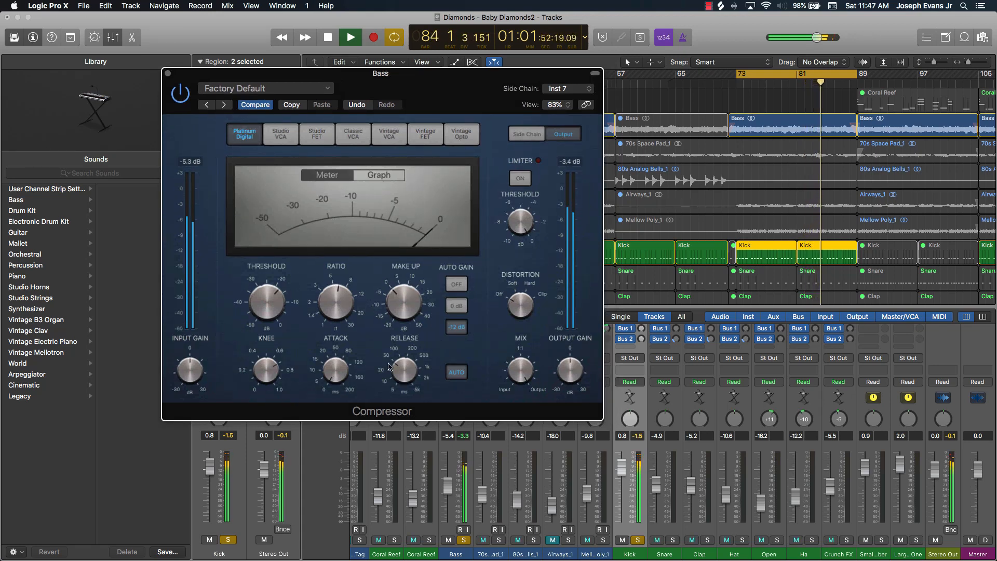
{"action": "mouse_move", "coordinate": [274, 321]}
{"action": "mouse_move", "coordinate": [274, 320]}
{"action": "left_mouse_down"}
{"action": "mouse_move", "coordinate": [271, 399]}
{"action": "mouse_move", "coordinate": [265, 308]}
{"action": "mouse_move", "coordinate": [265, 322]}
{"action": "left_mouse_up"}
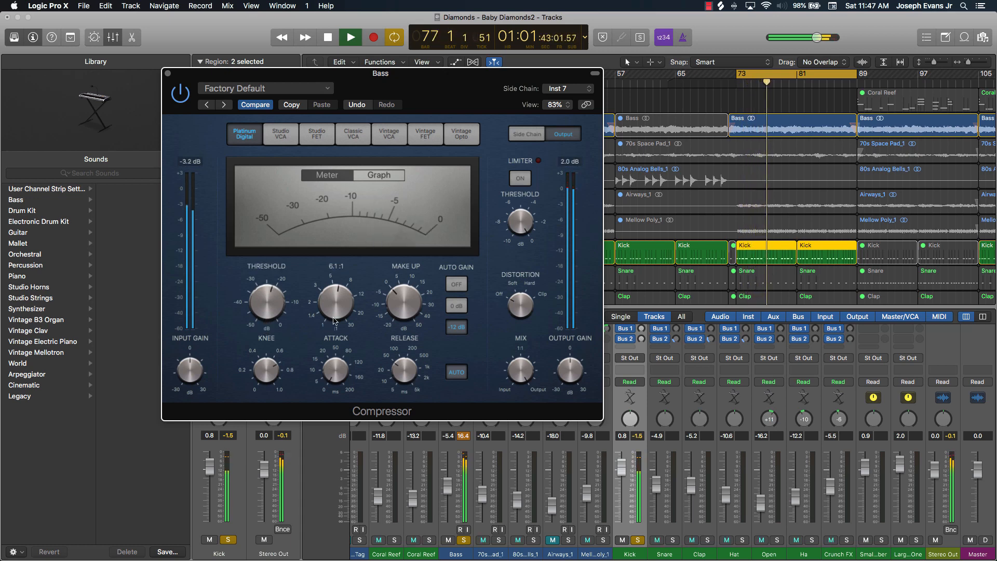
{"action": "left_click_drag", "start_coordinate": [328, 324], "coordinate": [328, 328]}
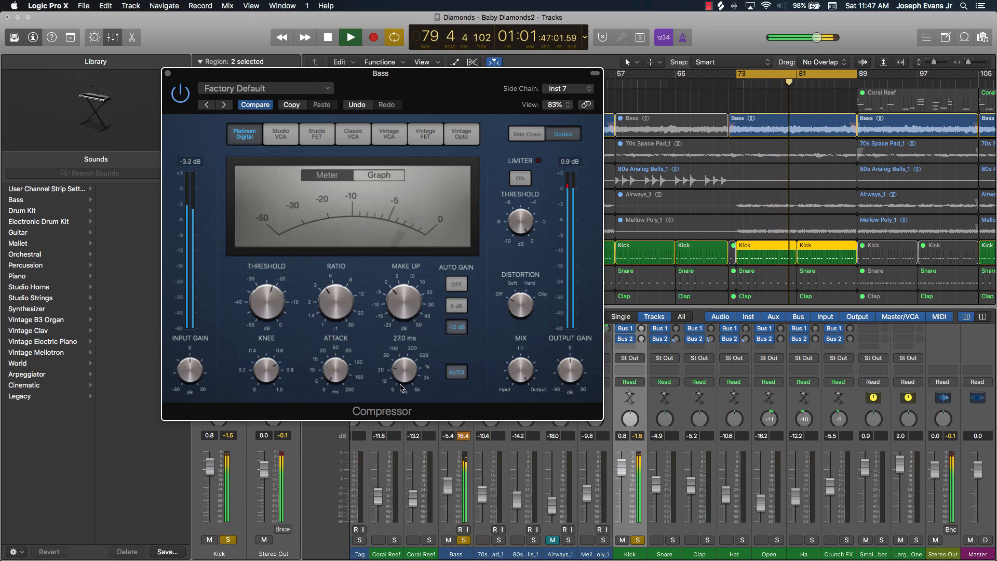
{"action": "left_click_drag", "start_coordinate": [400, 387], "coordinate": [409, 348]}
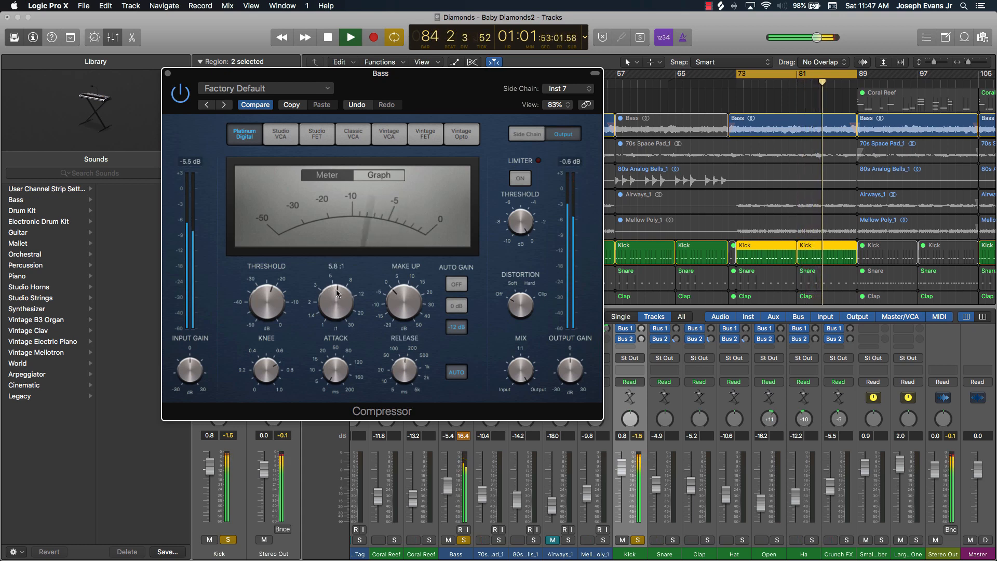
{"action": "mouse_move", "coordinate": [272, 292]}
{"action": "left_mouse_down"}
{"action": "mouse_move", "coordinate": [268, 314]}
{"action": "mouse_move", "coordinate": [274, 300]}
{"action": "left_mouse_up"}
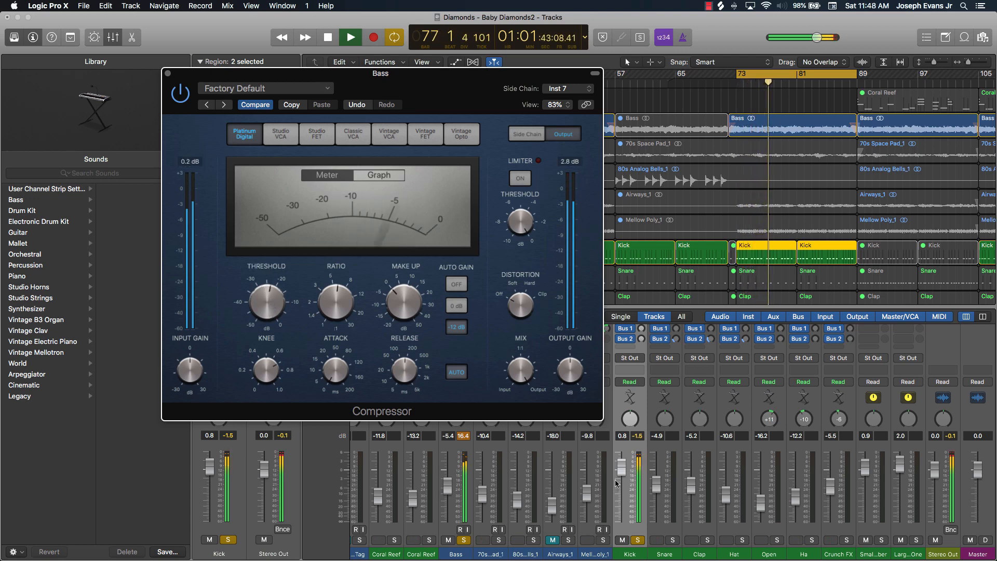
- Raise the Kick track's volume to 3.3 dB, then lower the Bass Compressor's ratio to 1.3:1 and readjust its attack and release
{"action": "left_click_drag", "start_coordinate": [620, 481], "coordinate": [621, 461]}
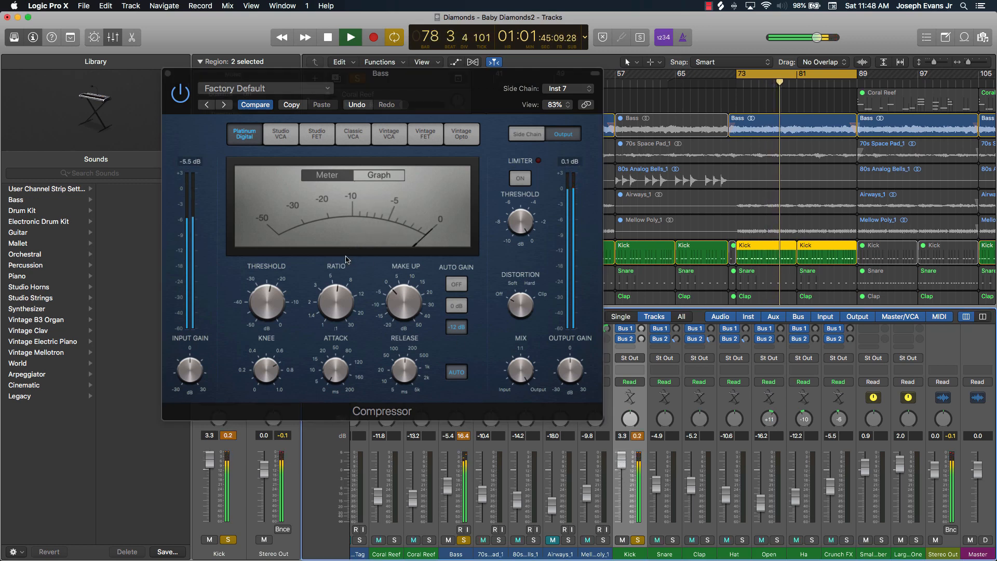
{"action": "left_click_drag", "start_coordinate": [337, 305], "coordinate": [346, 350]}
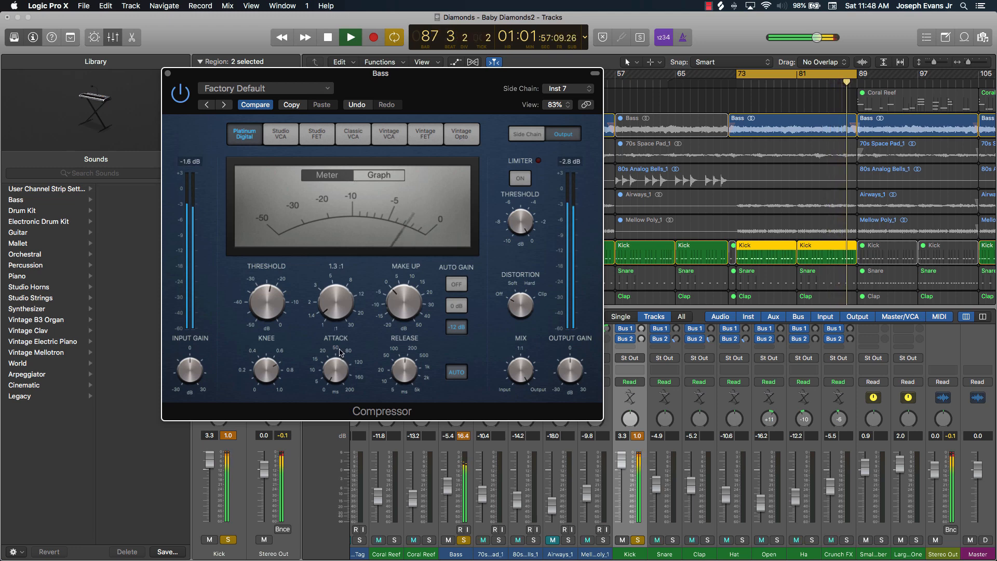
{"action": "left_click_drag", "start_coordinate": [340, 352], "coordinate": [338, 382]}
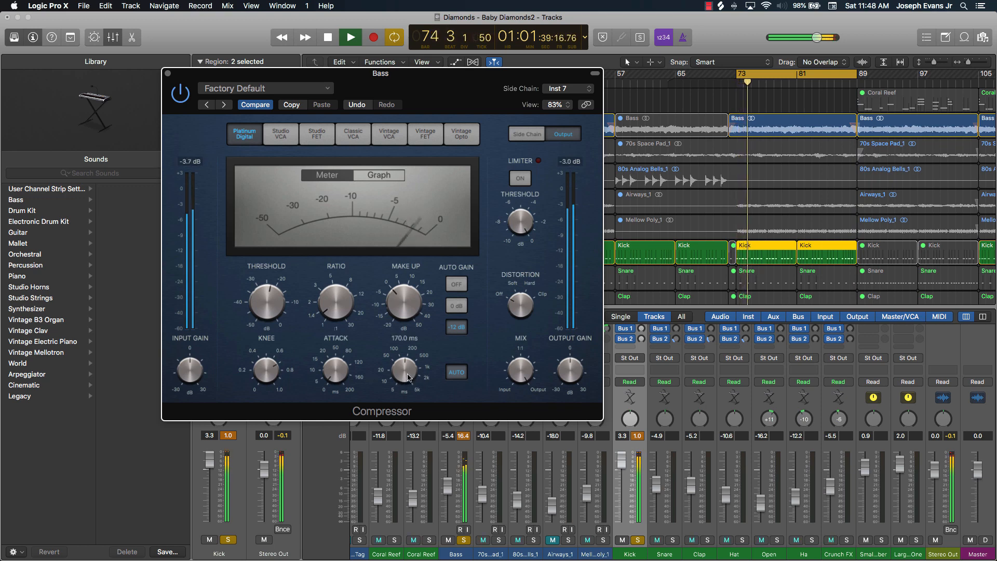
{"action": "left_click_drag", "start_coordinate": [405, 385], "coordinate": [401, 381]}
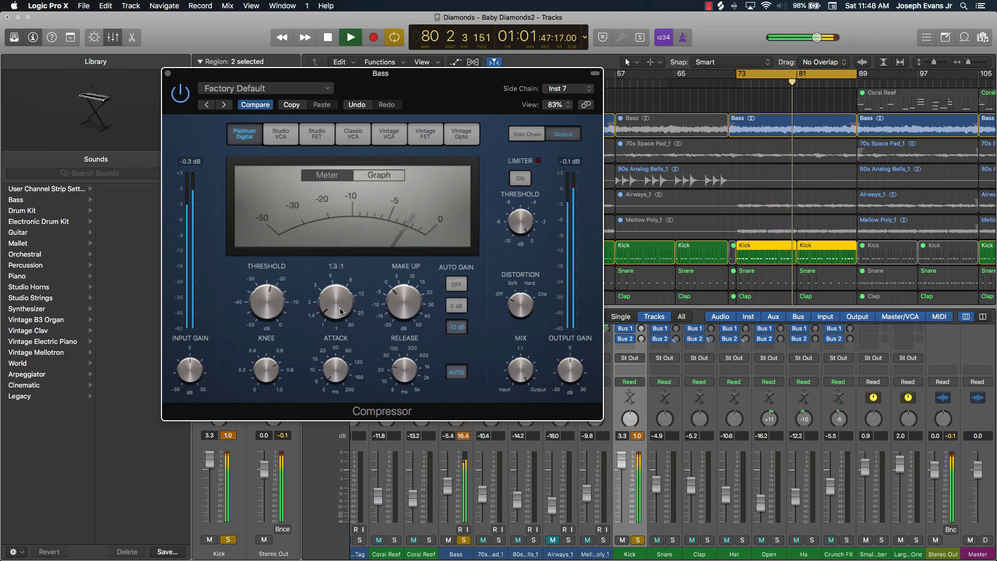
- Set the Bass Compressor's ratio to 2.3:1, stop playback and deselect the Kick regions
{"action": "left_click_drag", "start_coordinate": [340, 310], "coordinate": [333, 290]}
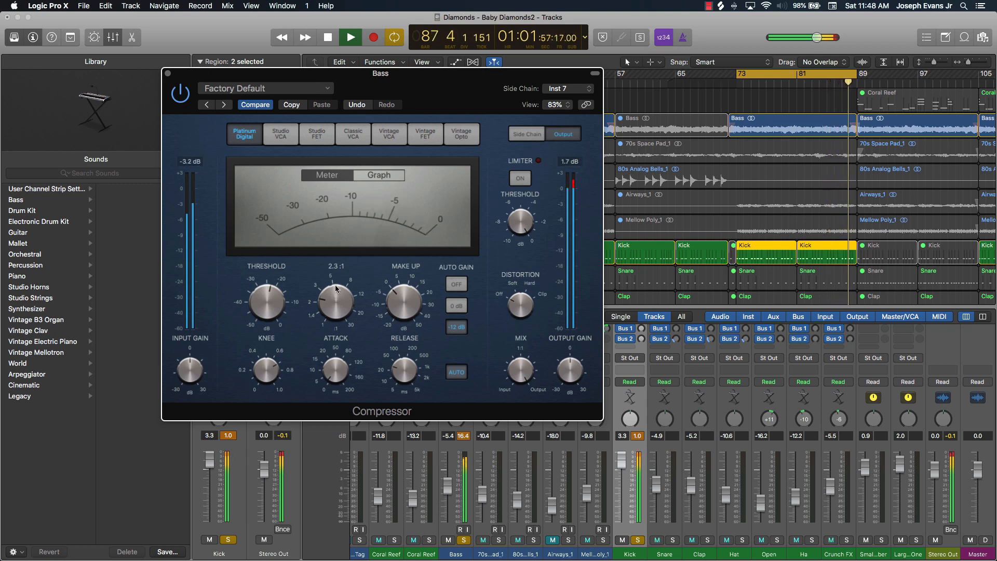
{"action": "key", "text": "space"}
{"action": "left_click", "coordinate": [648, 100]}
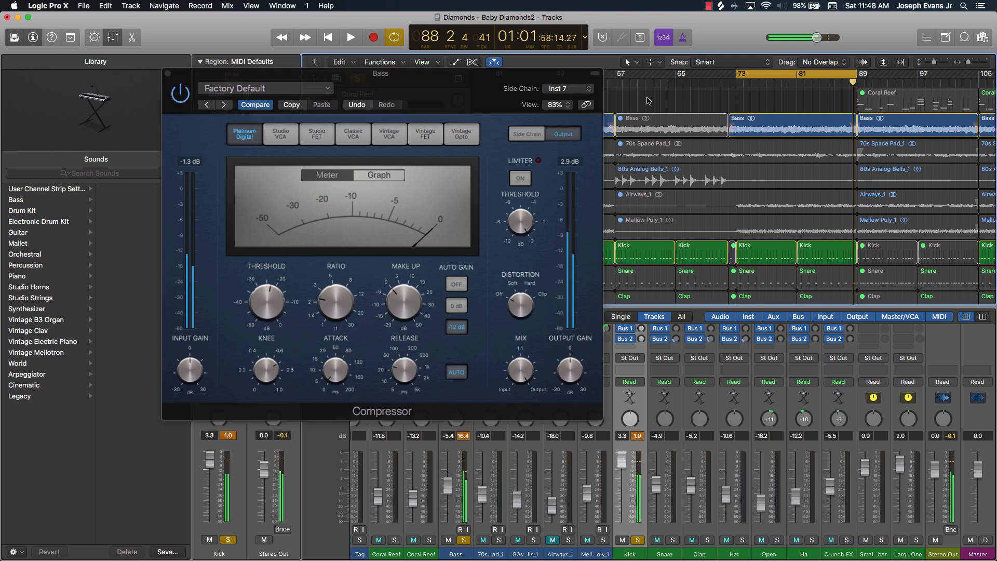